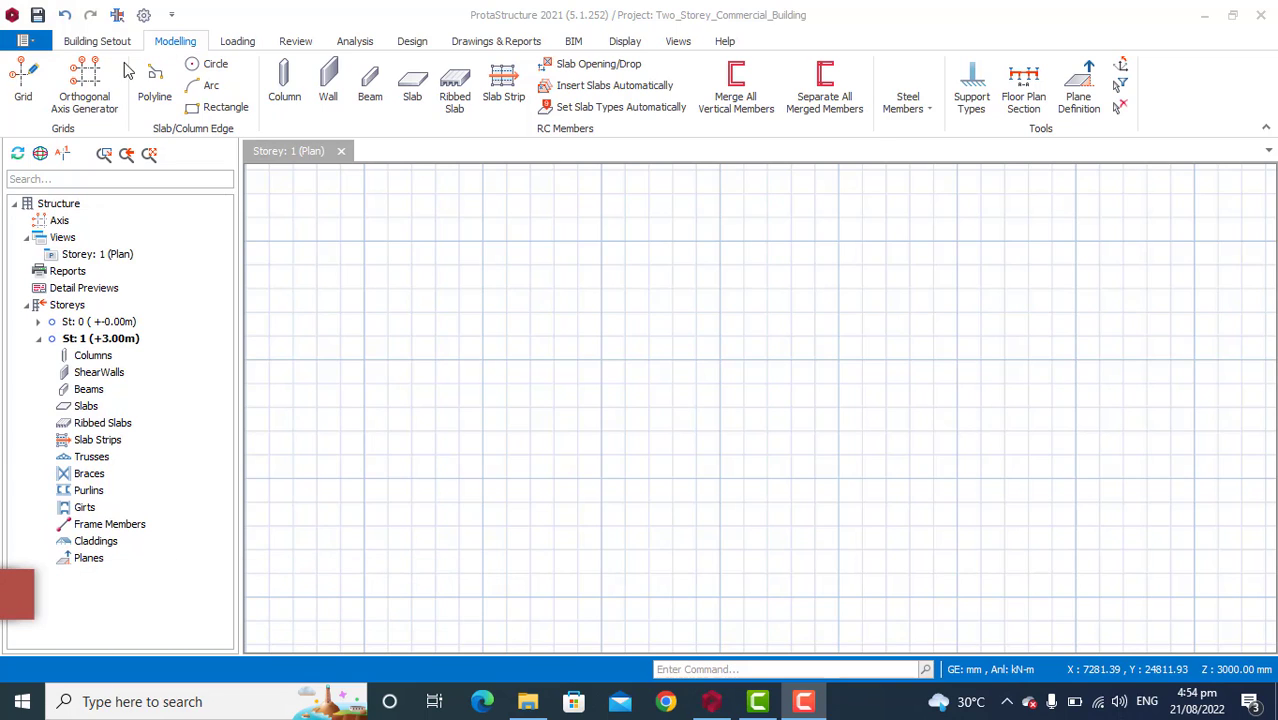
Start an orthogonal axis group with its reference point near the middle of the plan and set the Dir-1 axis spacings to 2000,5000.
click(90, 92)
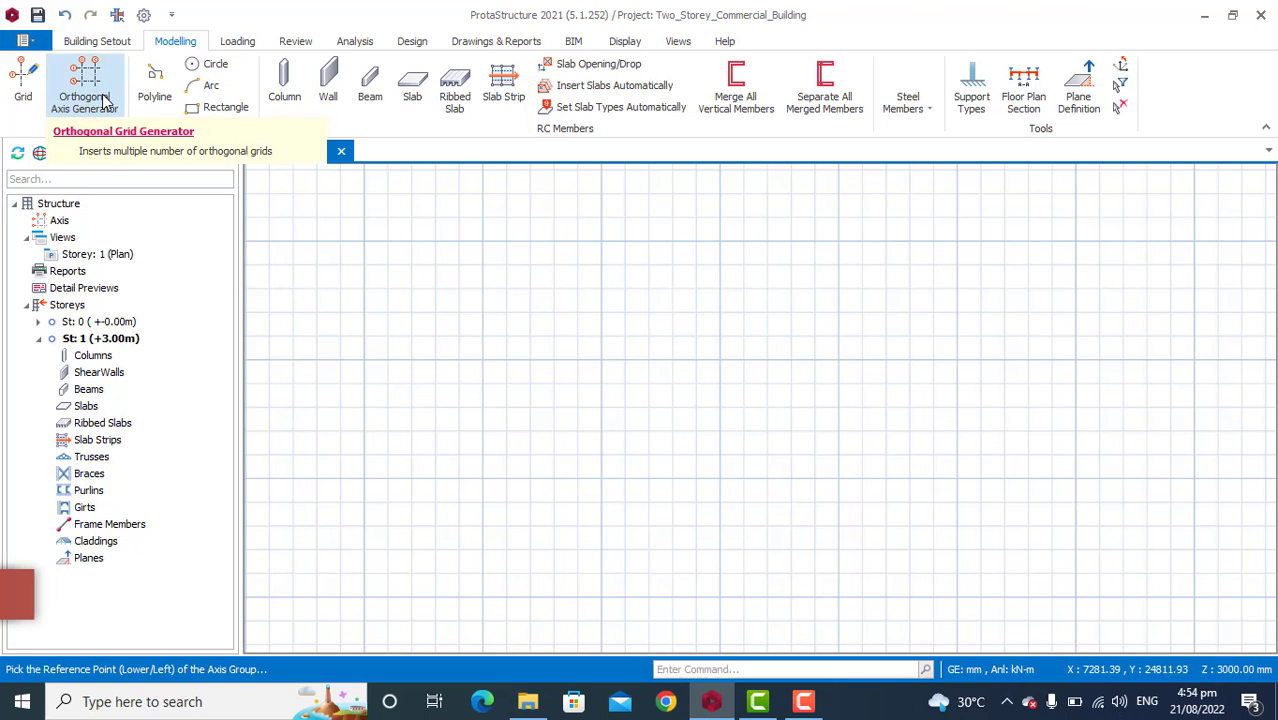
click(103, 94)
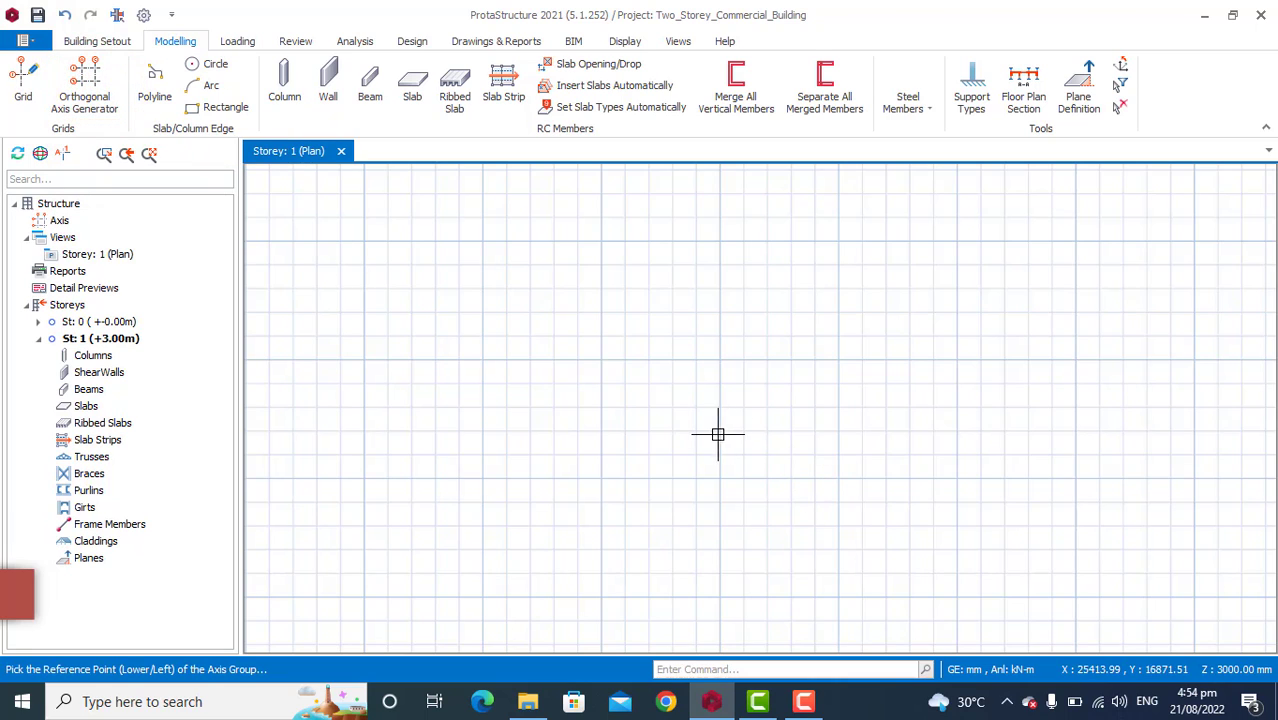
click(629, 421)
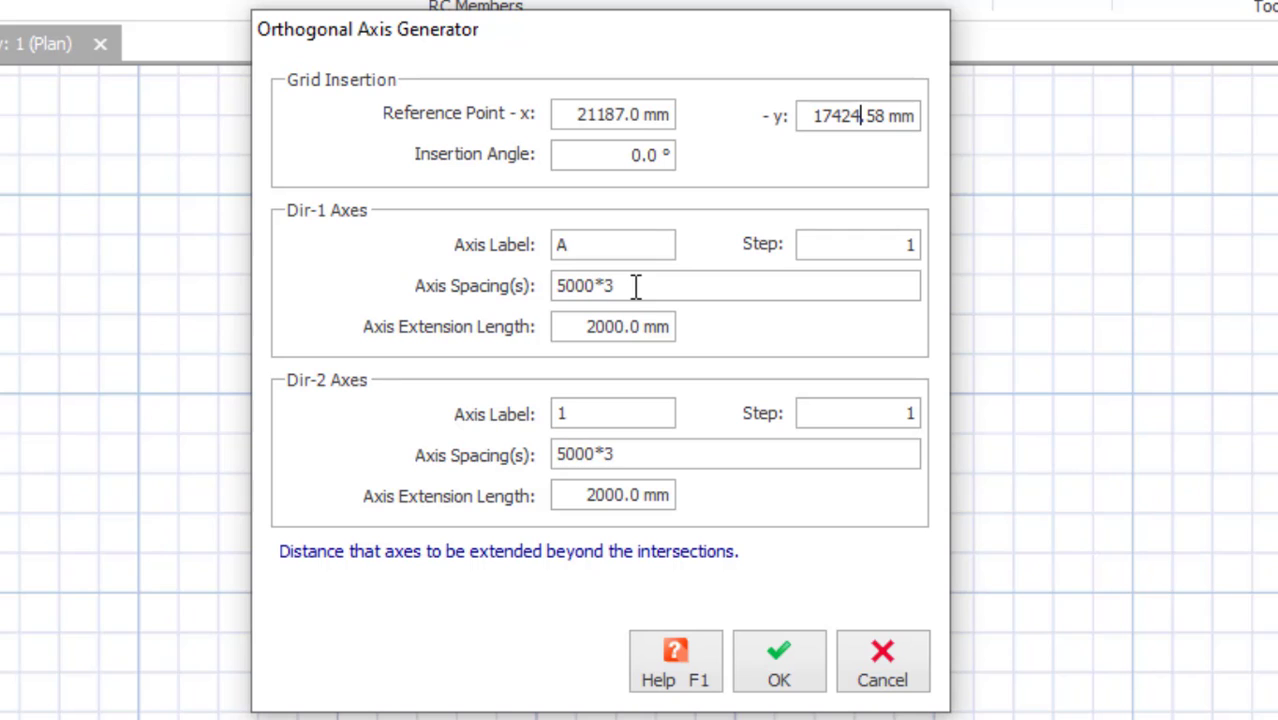
drag(636, 285, 535, 290)
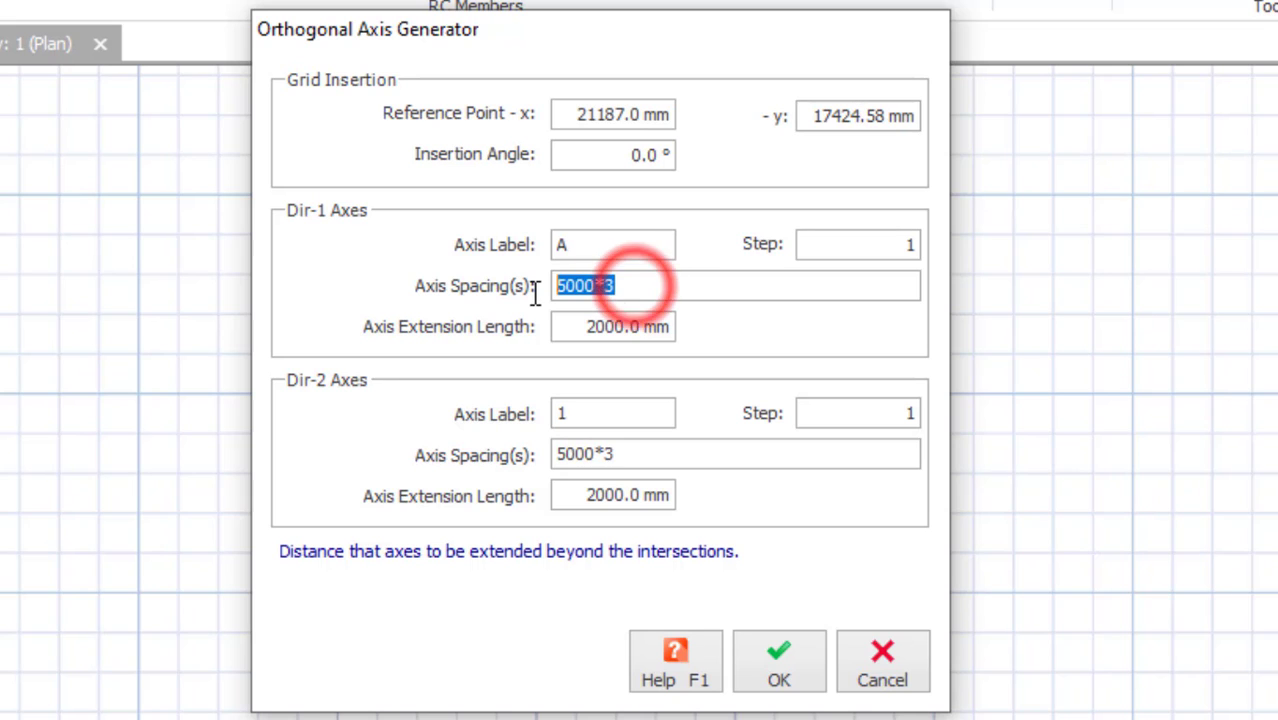
click(703, 287)
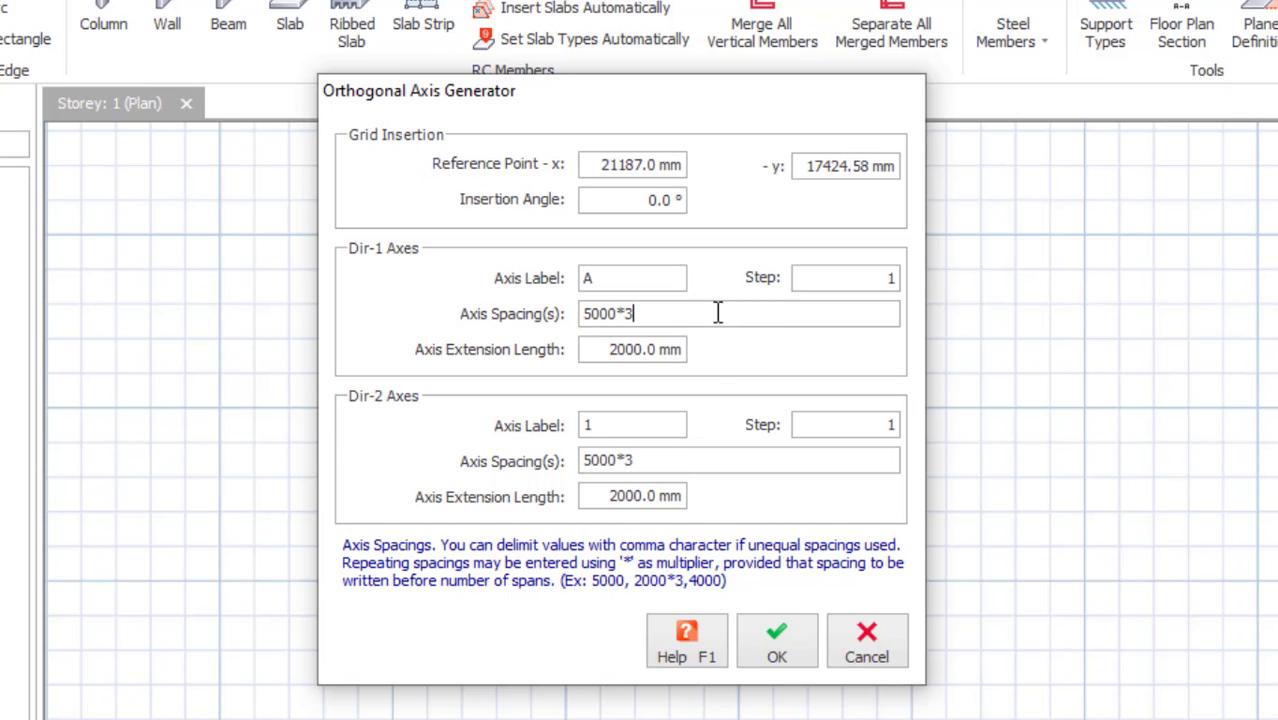
double_click(665, 314)
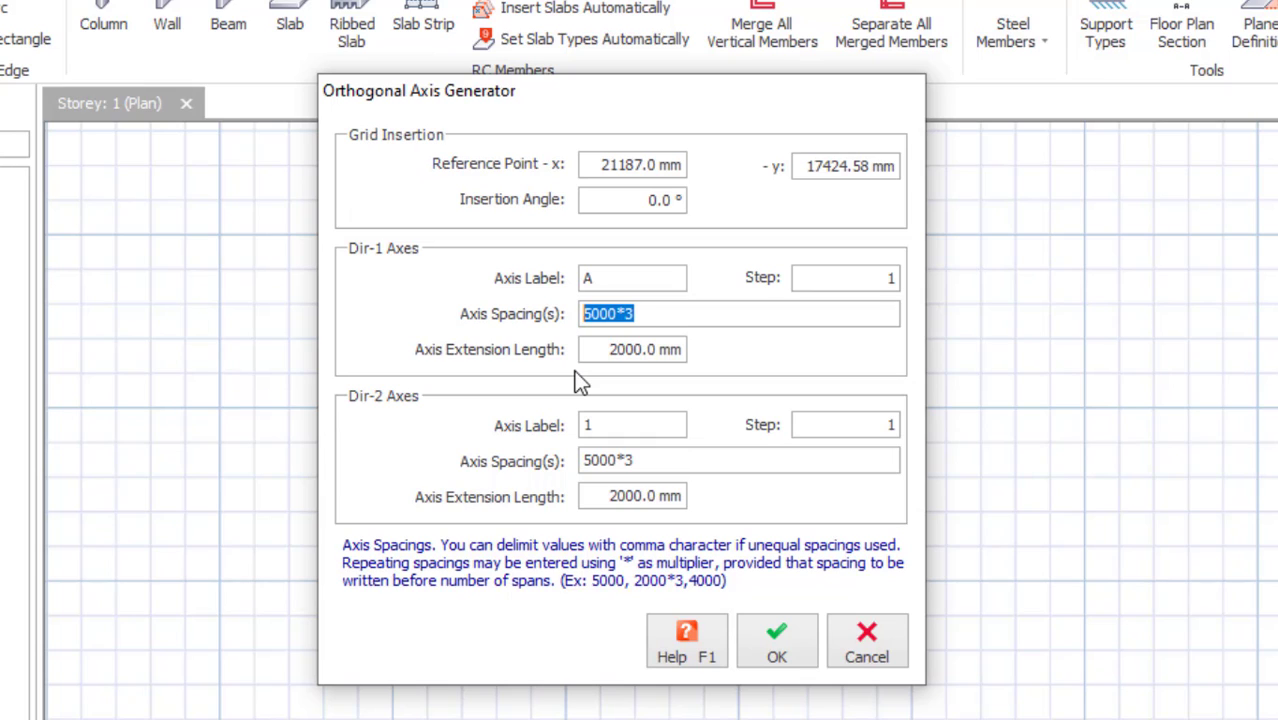
text(2000)
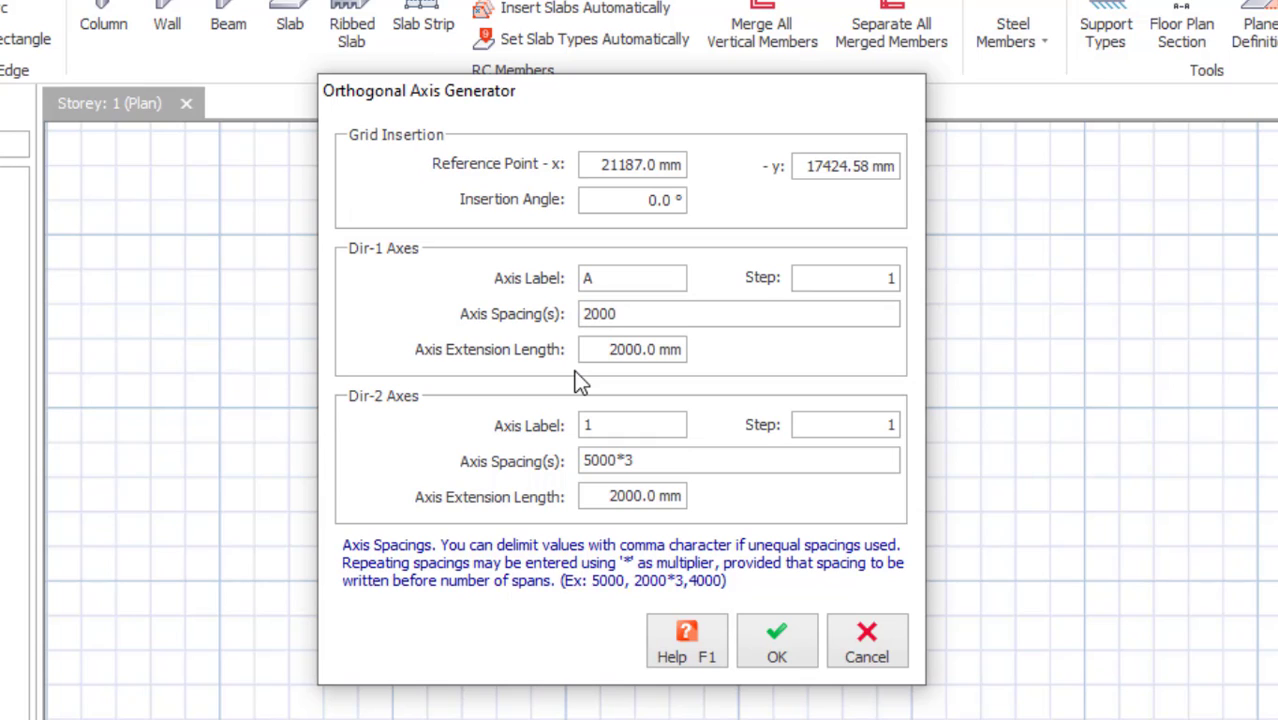
text(,5000)
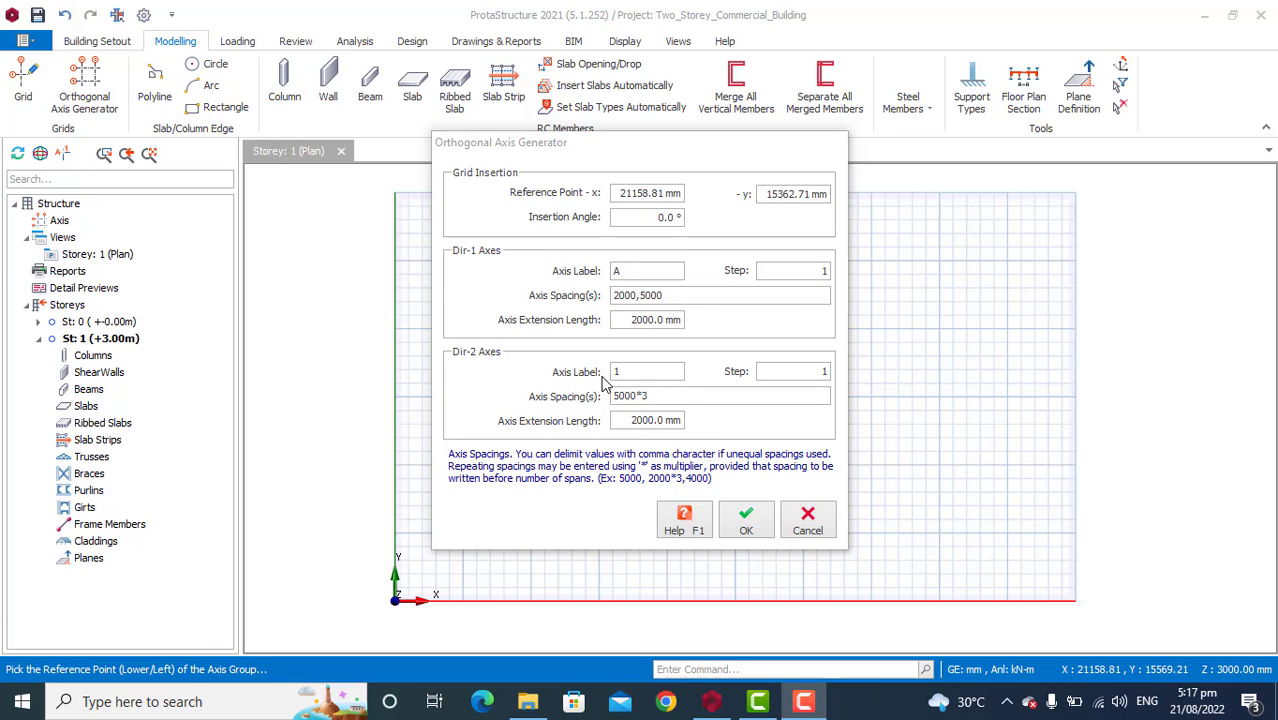
Set the Dir-2 axis spacings to 4000*2,2400,4000*2 and generate the grid.
click(669, 397)
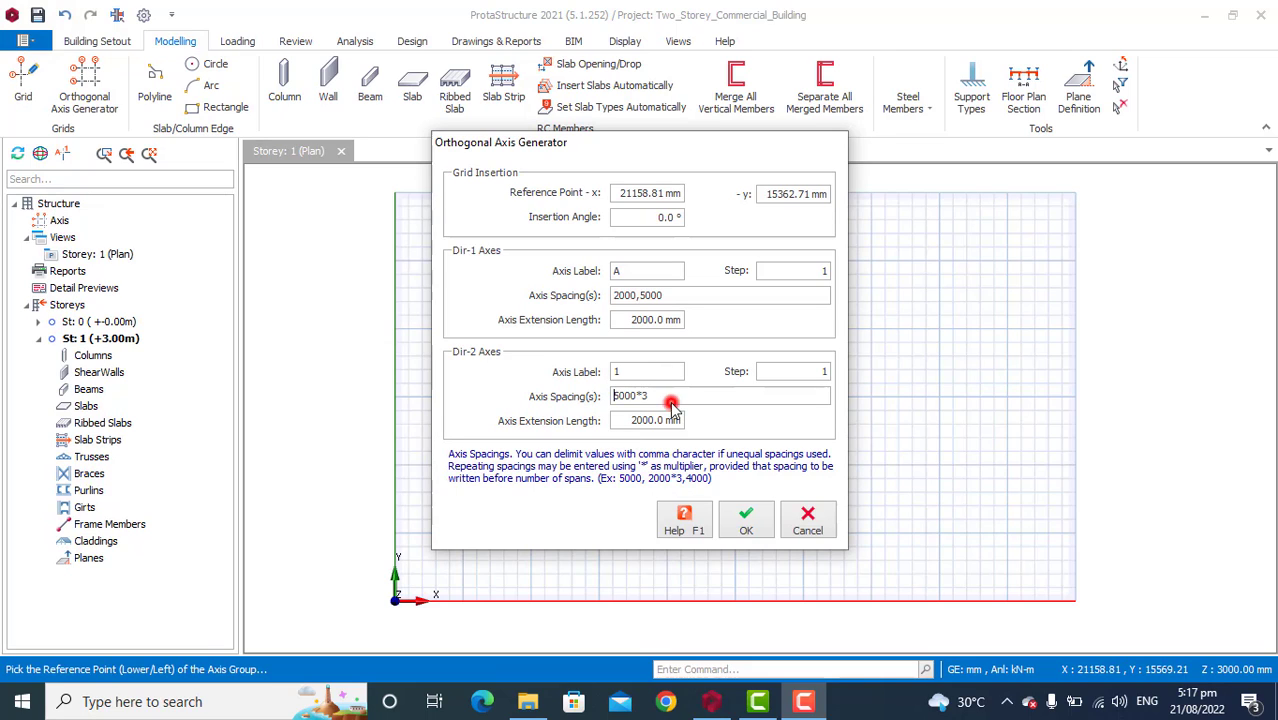
double_click(669, 397)
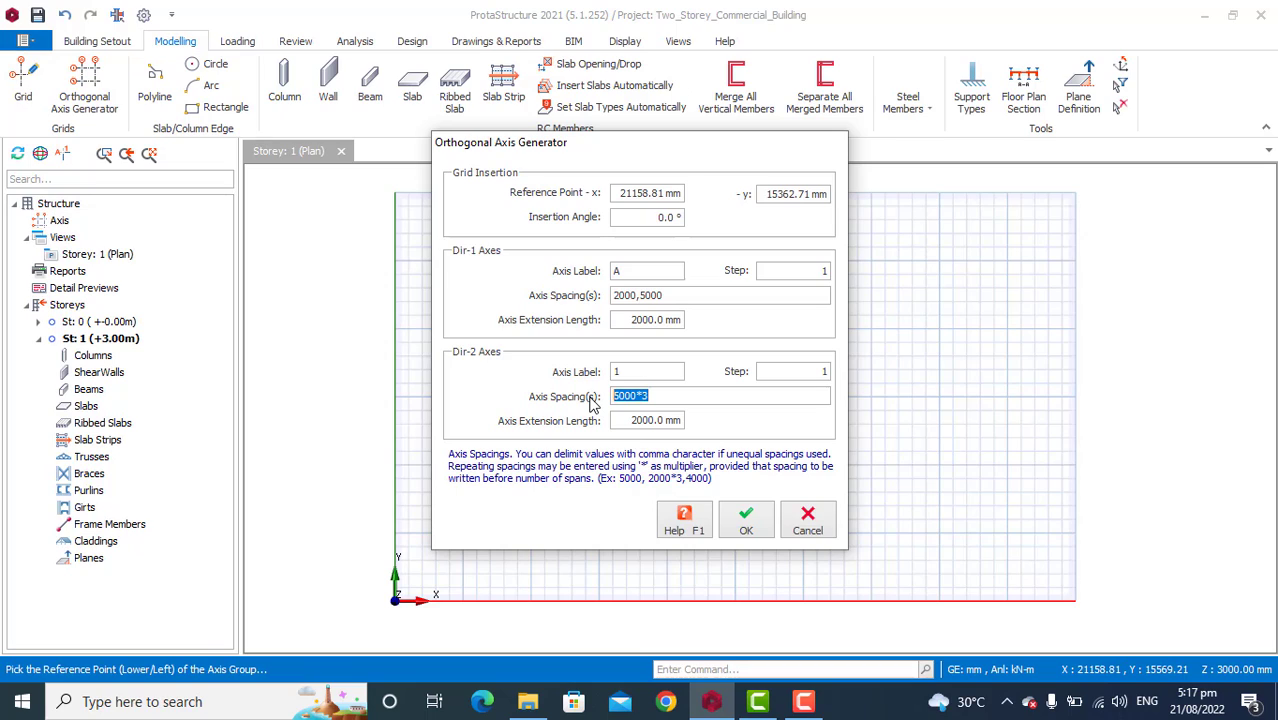
text(4)
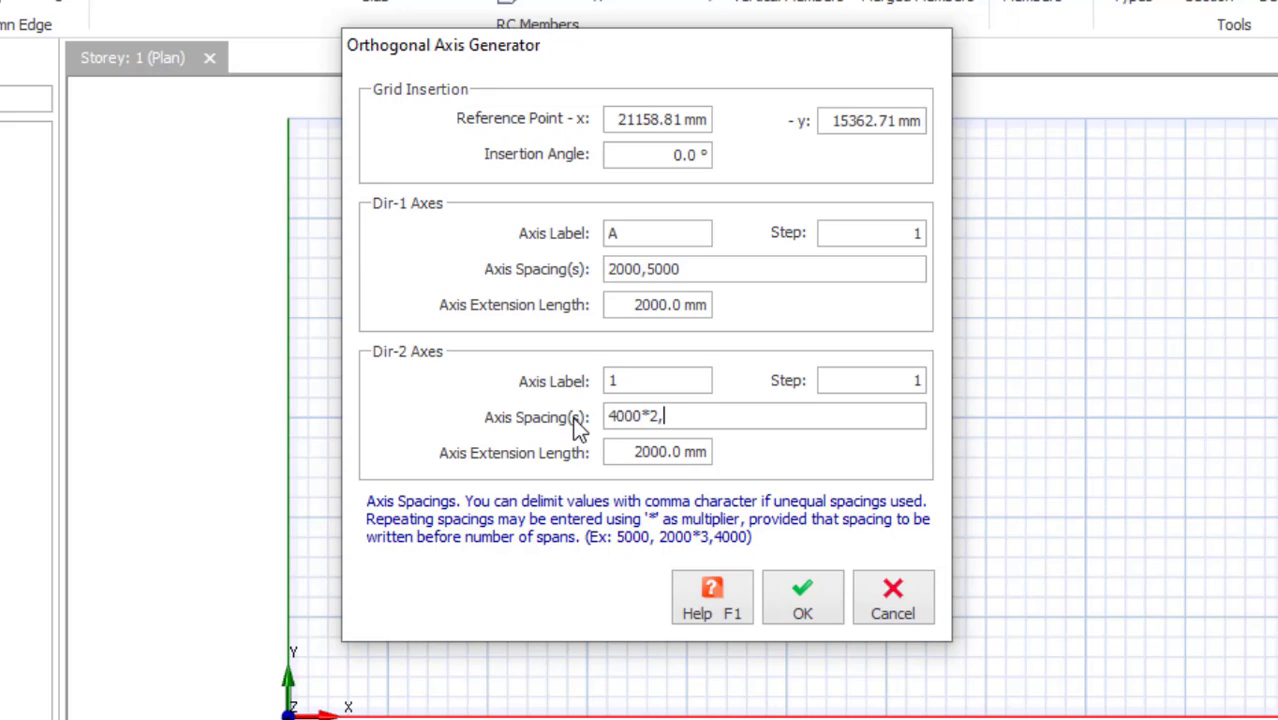
text(00,4000*2)
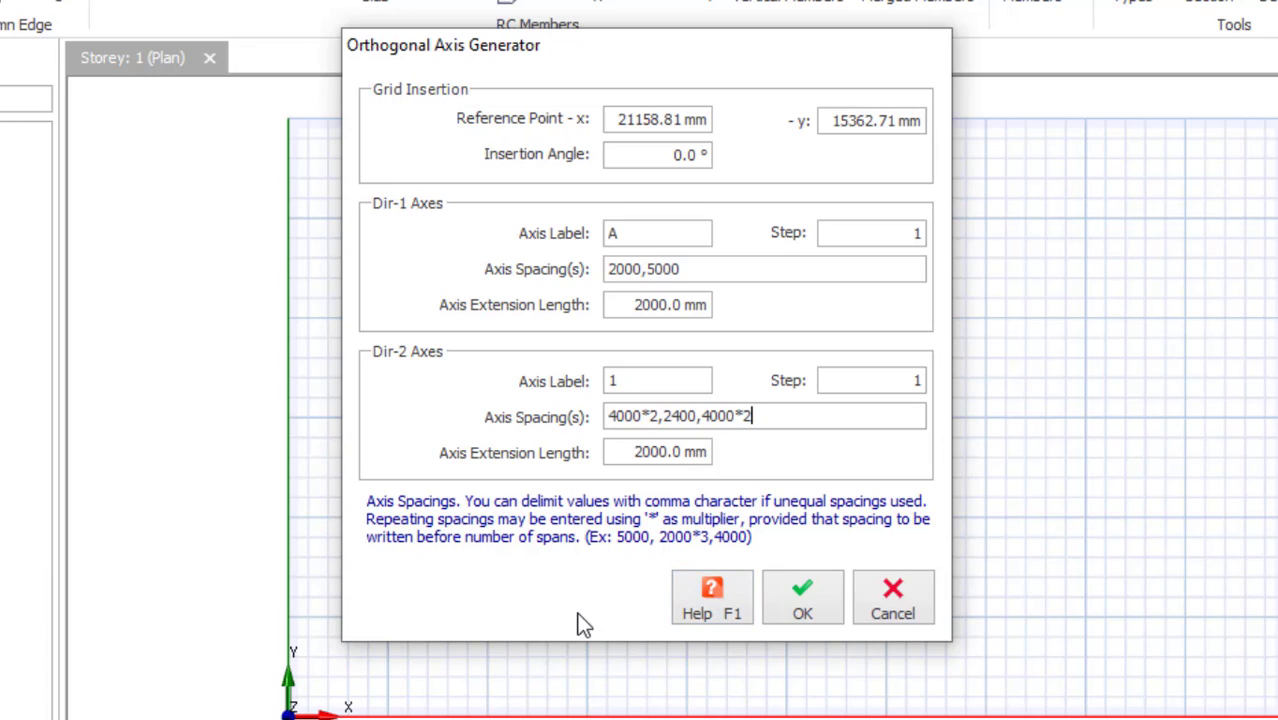
click(800, 598)
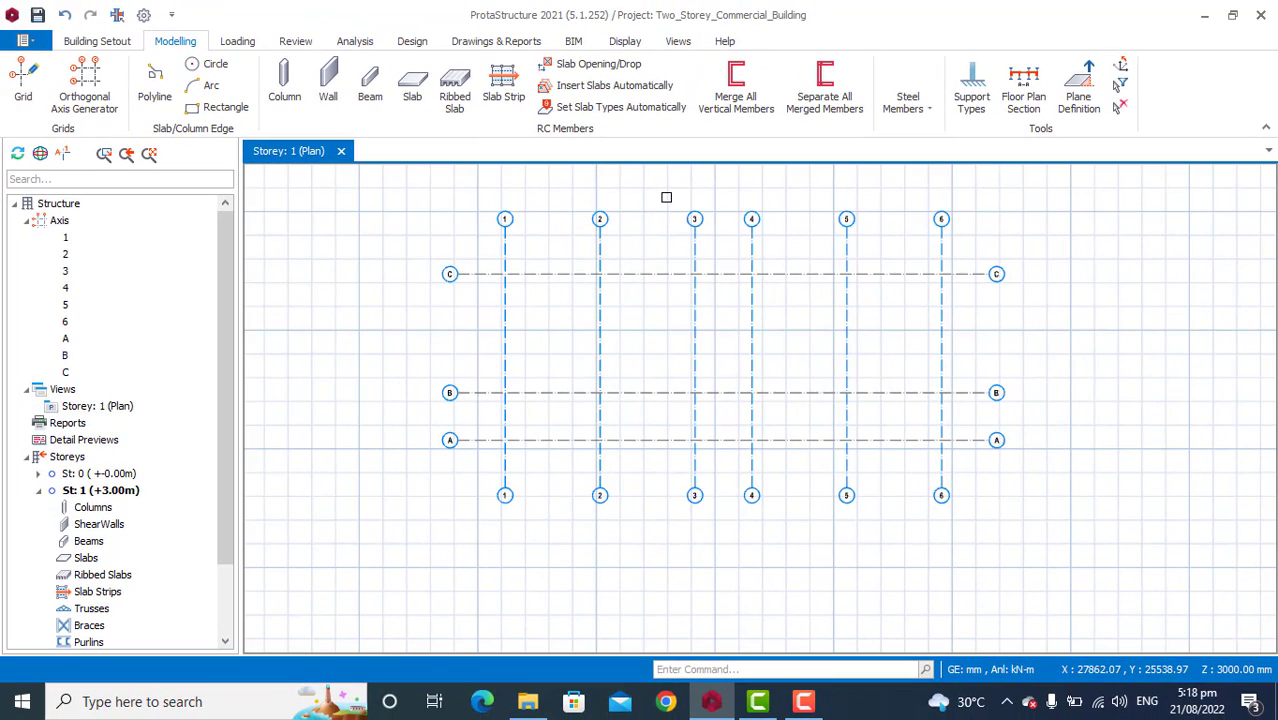
Measure the distance between the upper ends of axes 1 and 2.
scroll(667, 197, up, 2)
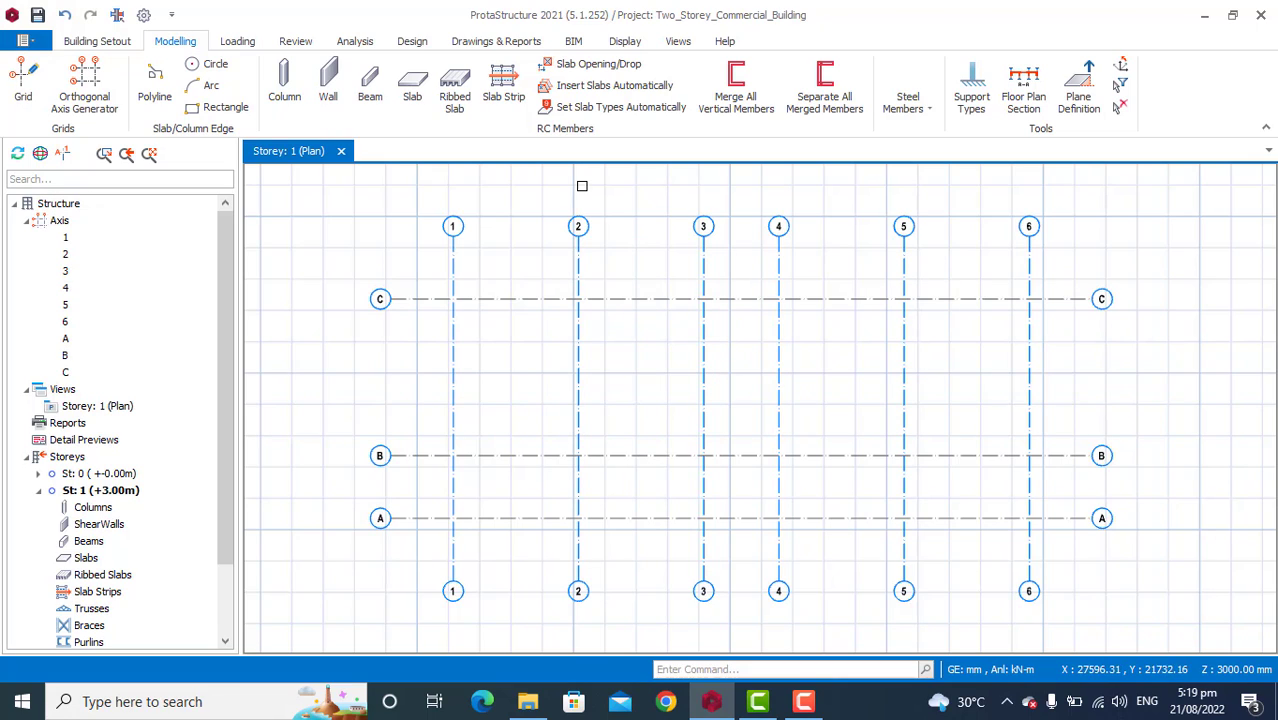
right_click(312, 226)
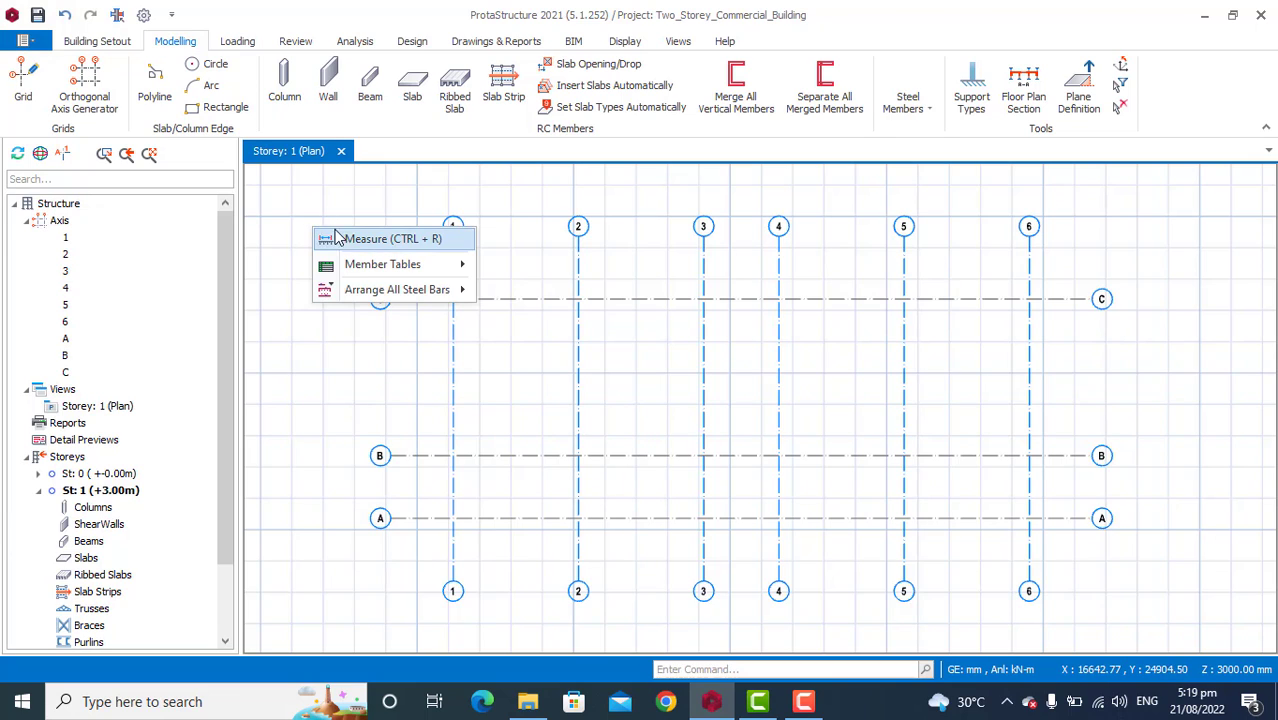
click(347, 240)
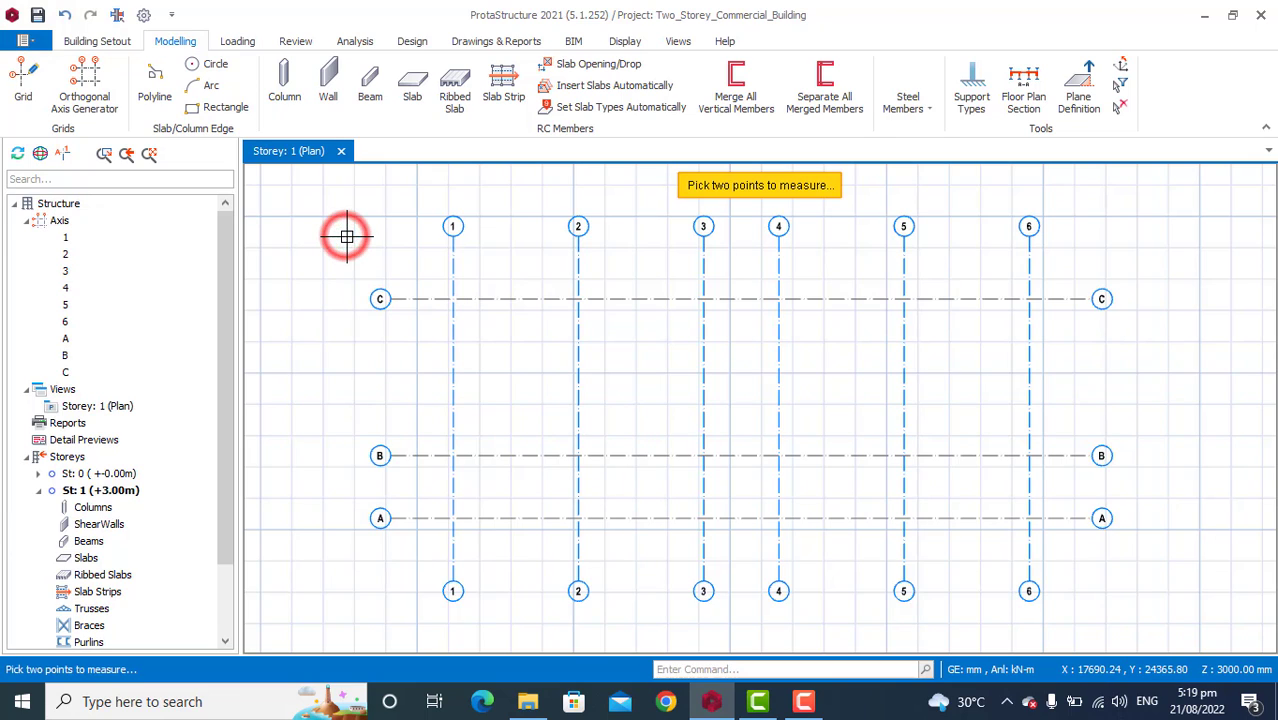
click(453, 238)
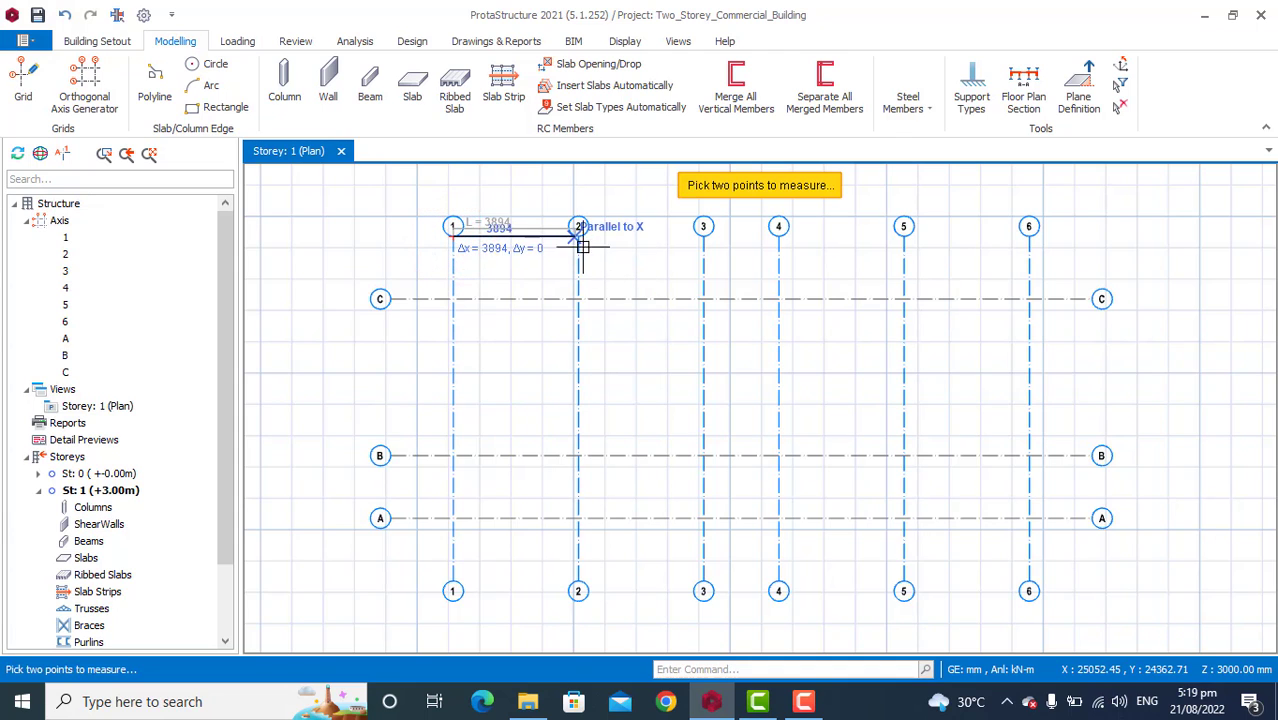
scroll(580, 228, up, 5)
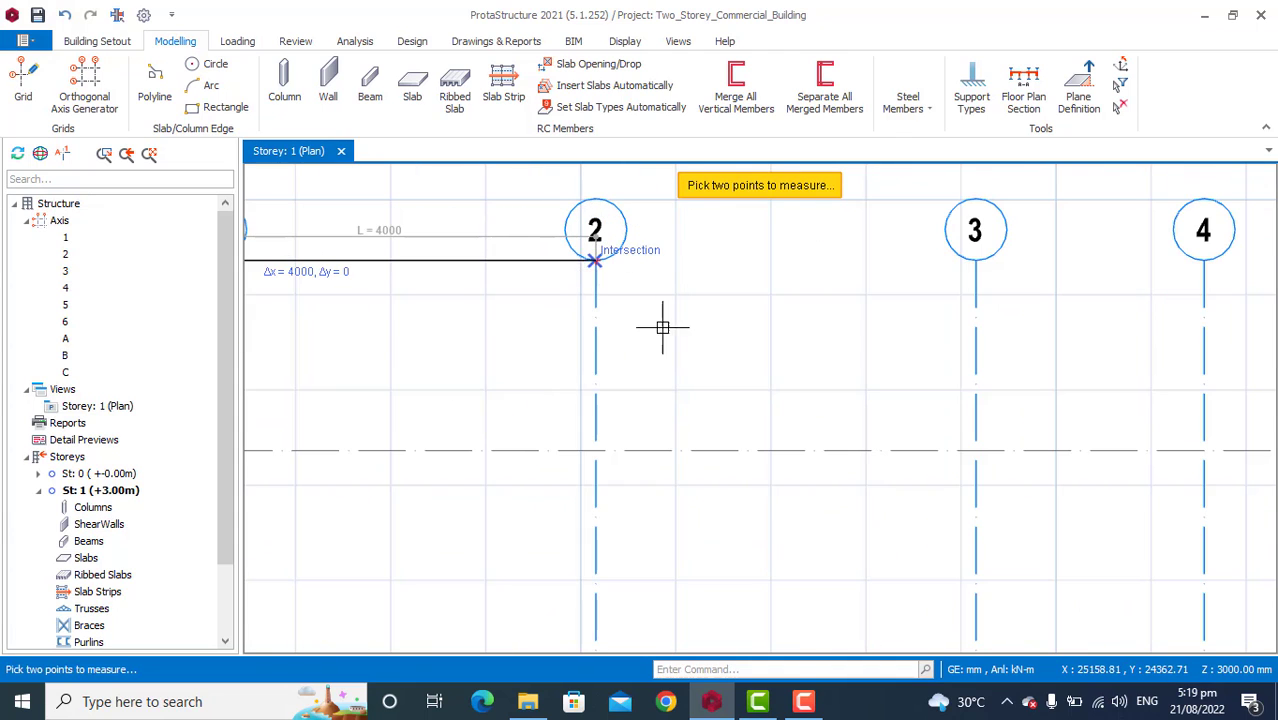
scroll(740, 371, down, 1)
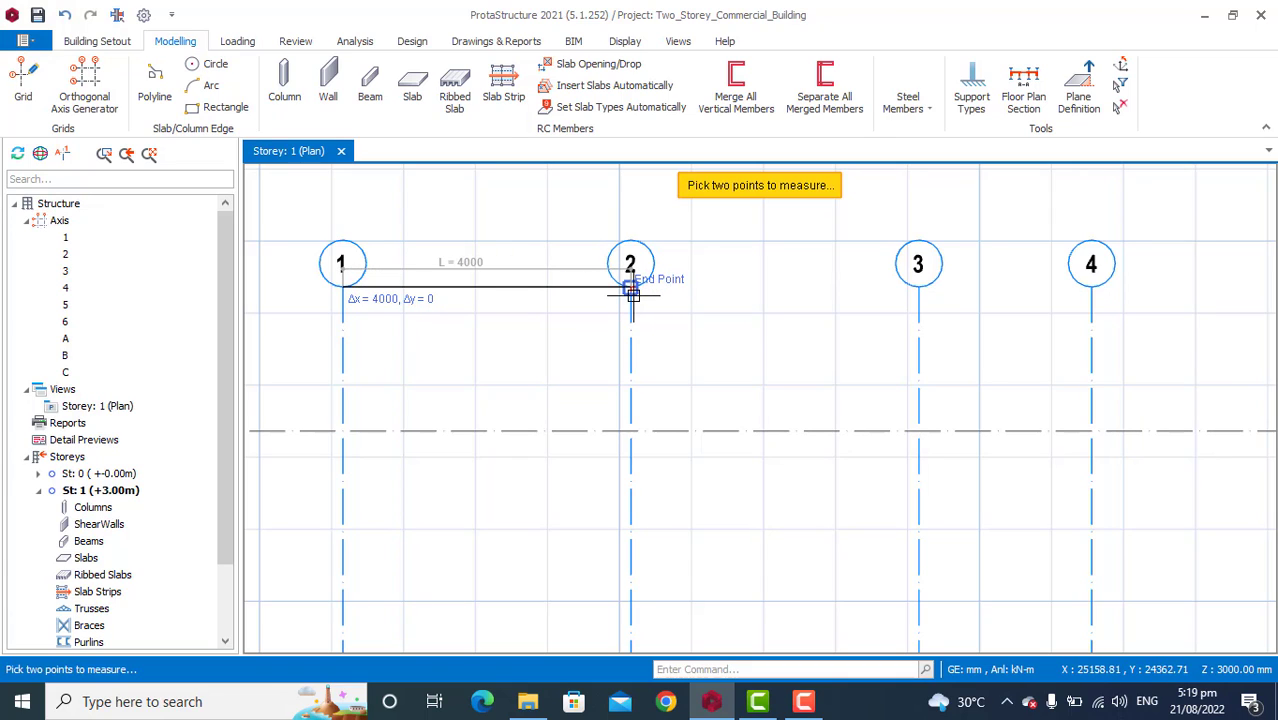
click(633, 291)
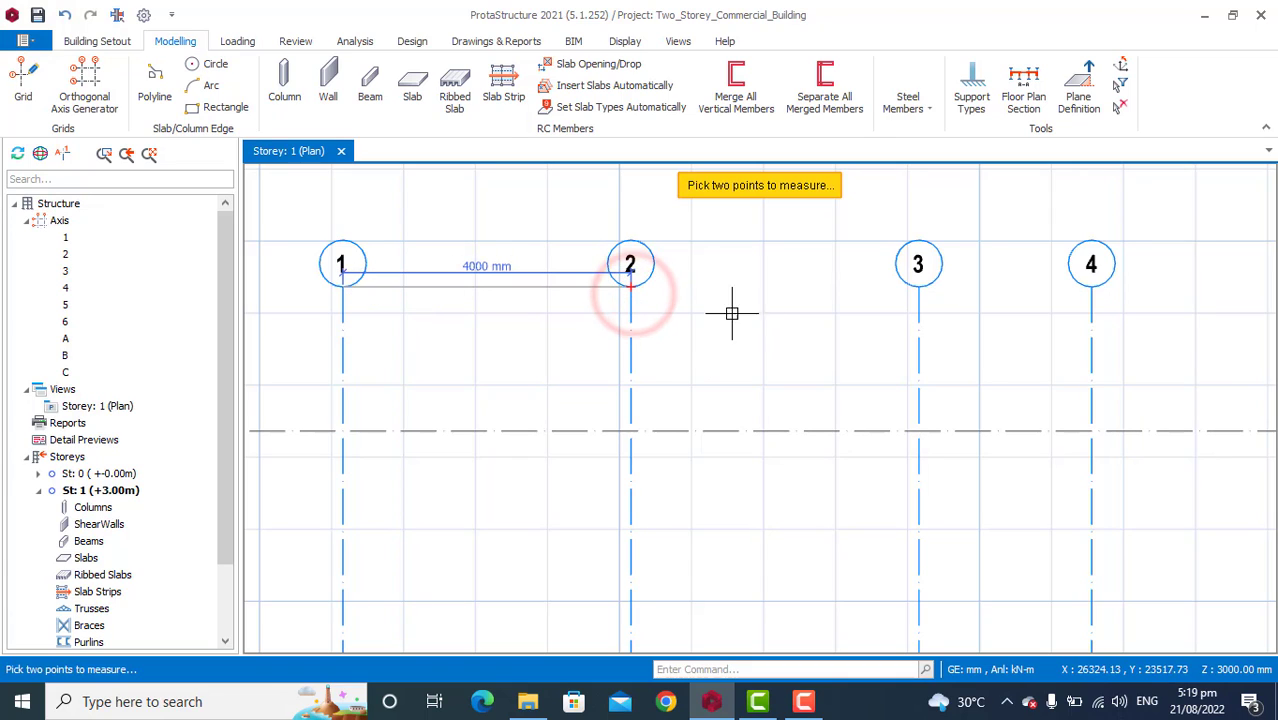
Measure the distance between the upper ends of axes 2 and 3.
click(630, 290)
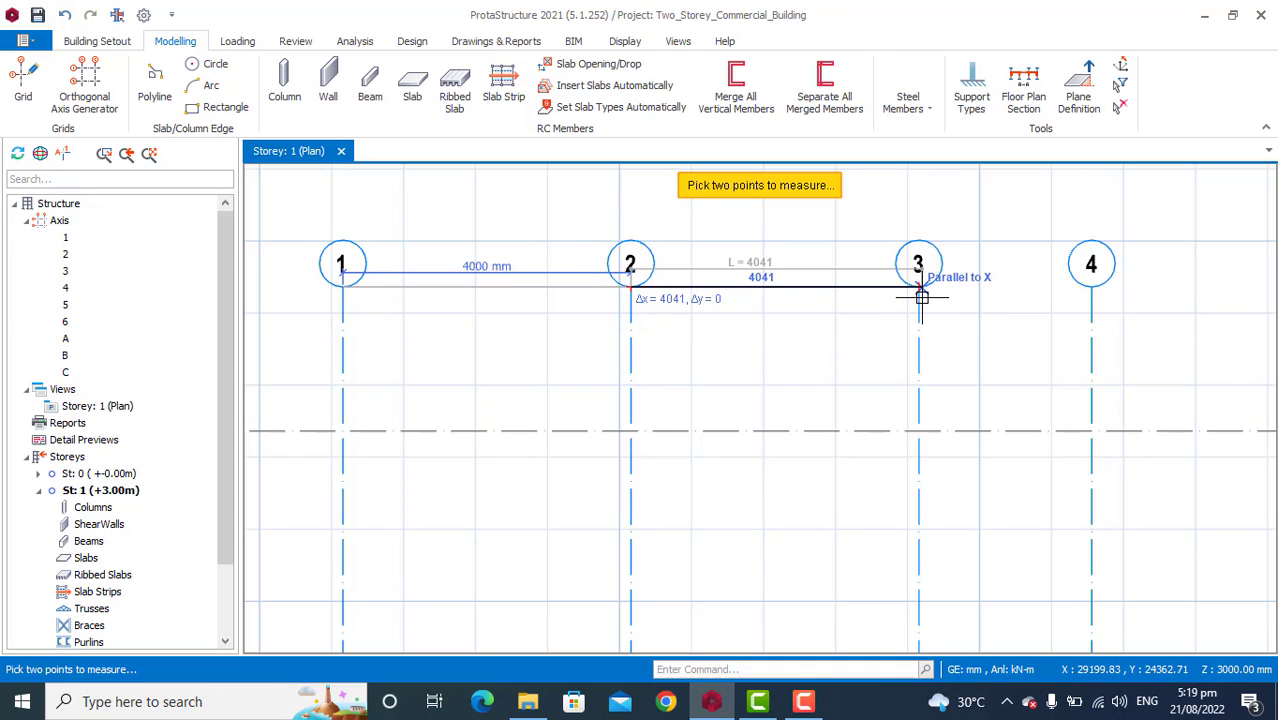
scroll(917, 291, up, 2)
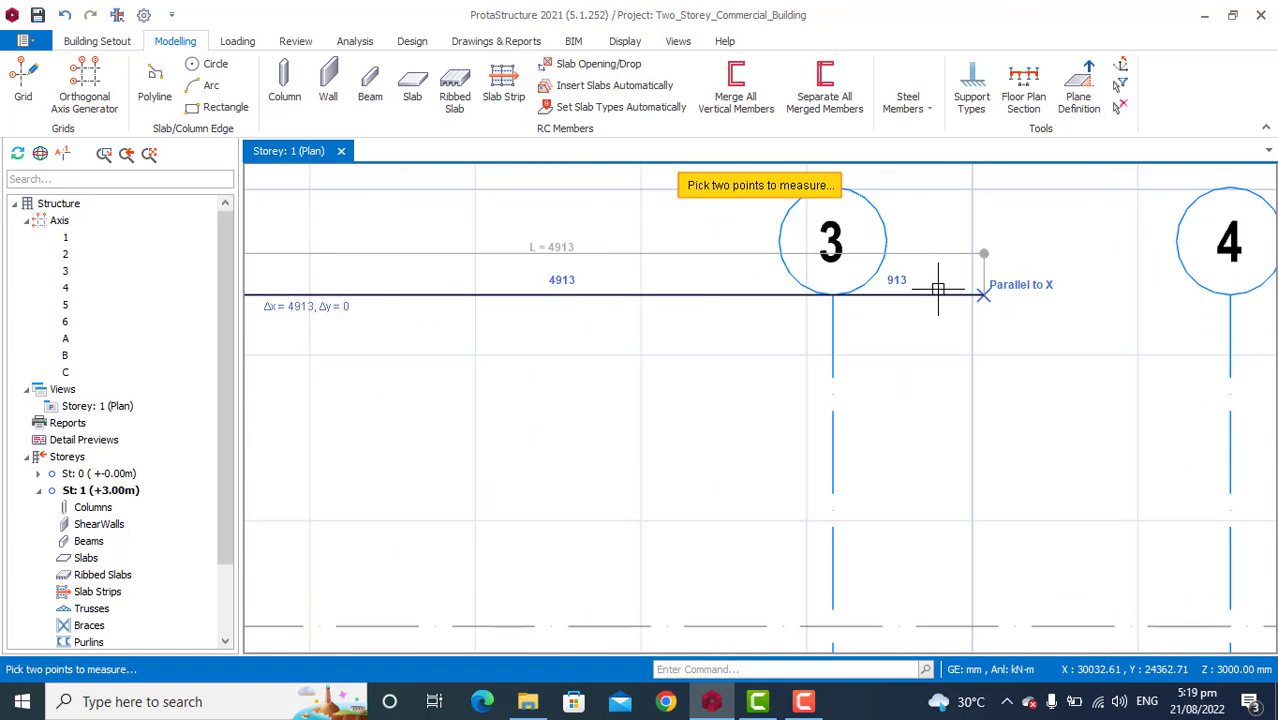
scroll(941, 288, down, 2)
click(893, 295)
Measure the distance between the upper ends of axes 3 and 4.
scroll(456, 305, down, 4)
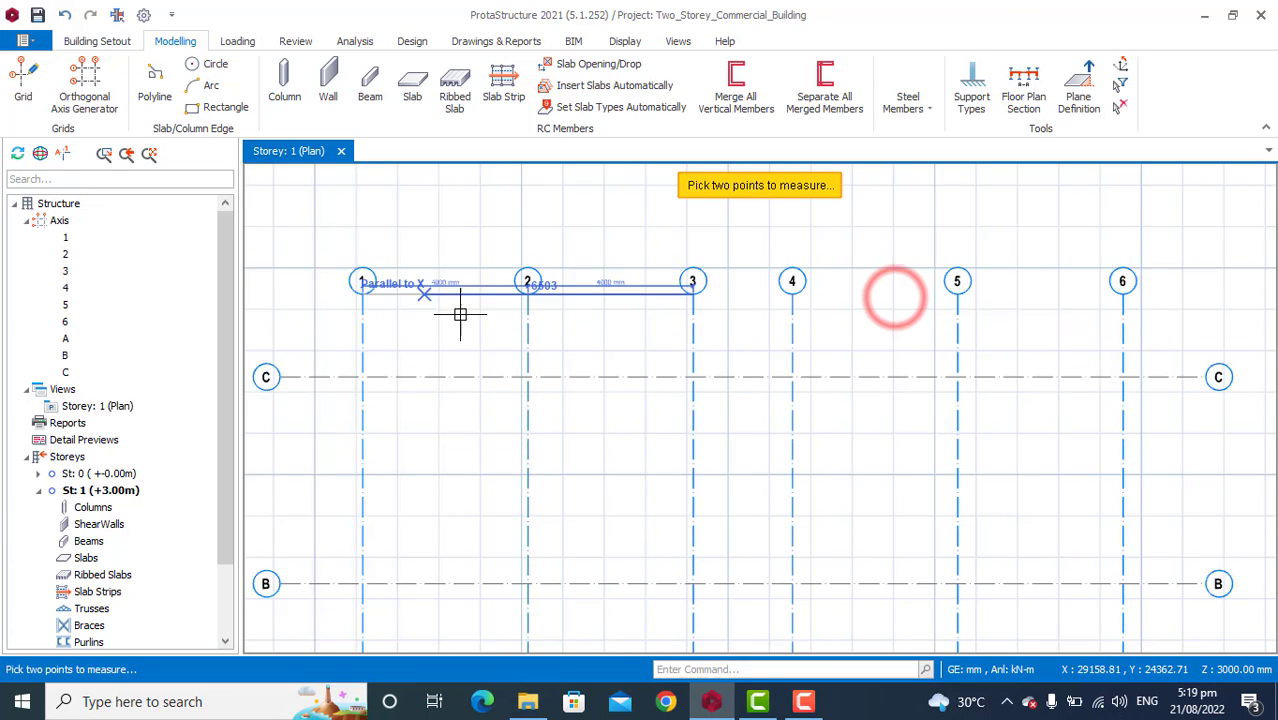
scroll(630, 290, up, 4)
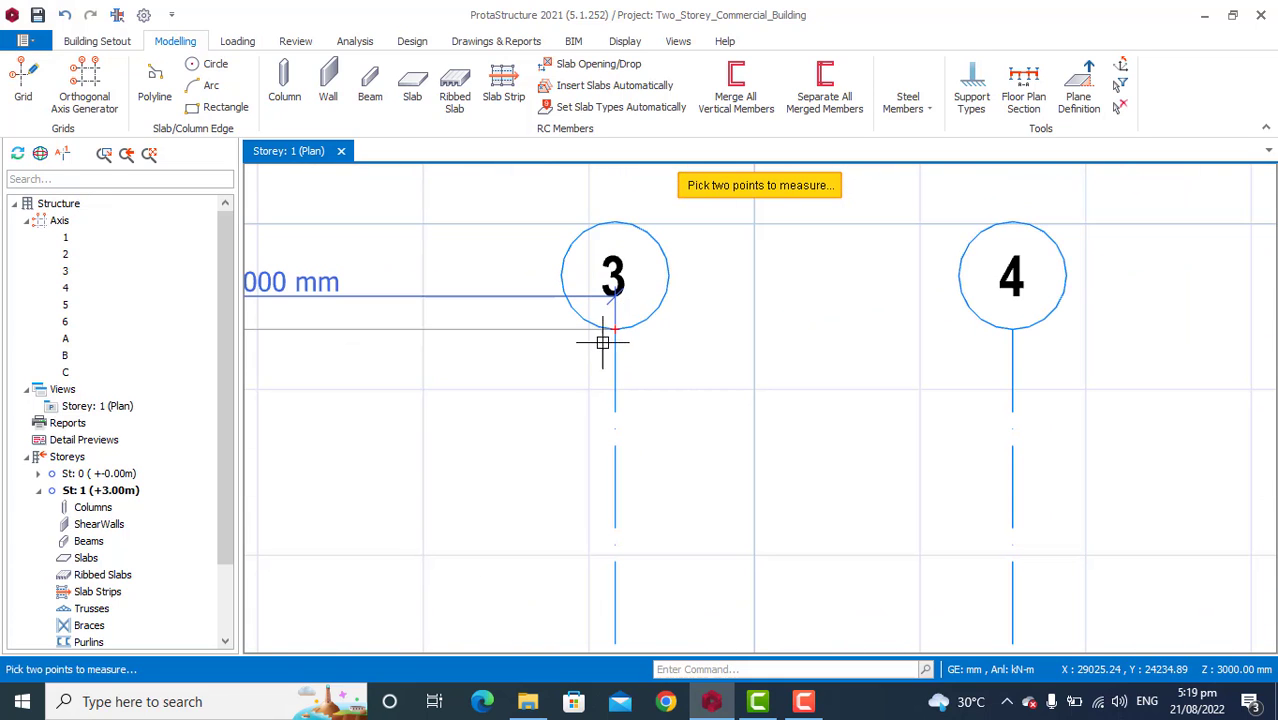
click(610, 337)
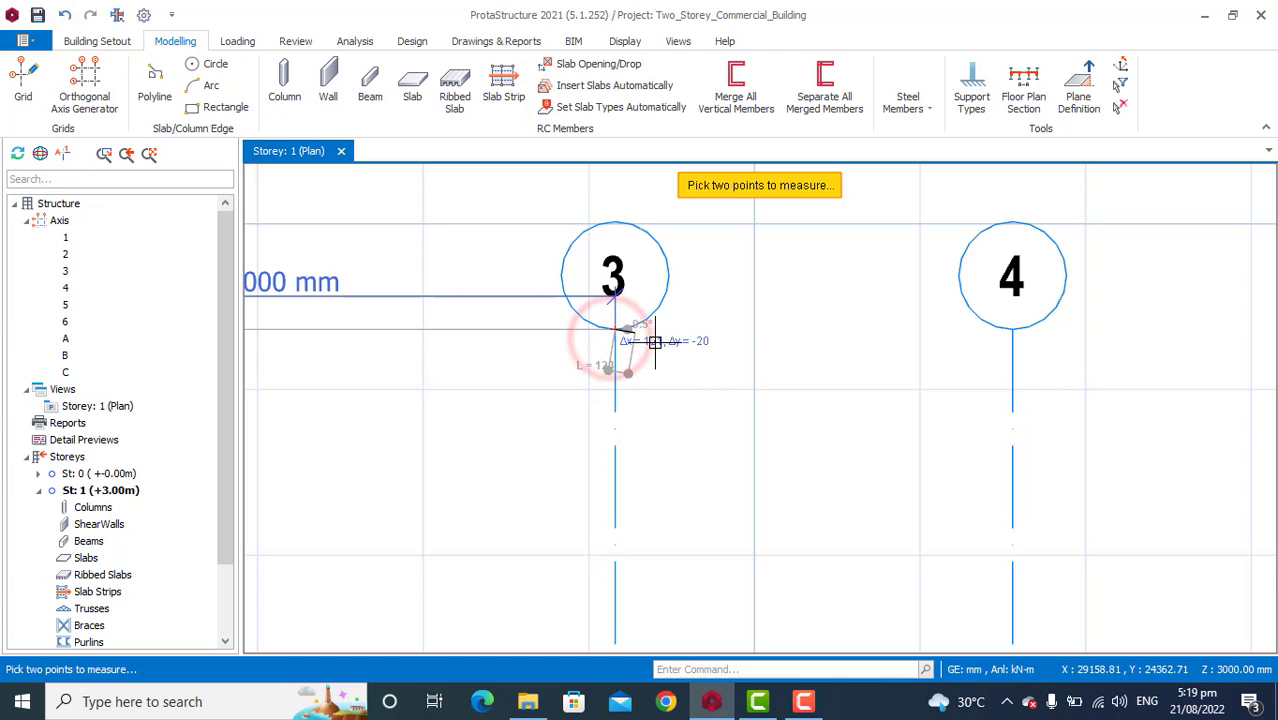
scroll(1016, 328, up, 2)
scroll(1004, 350, down, 1)
click(1002, 347)
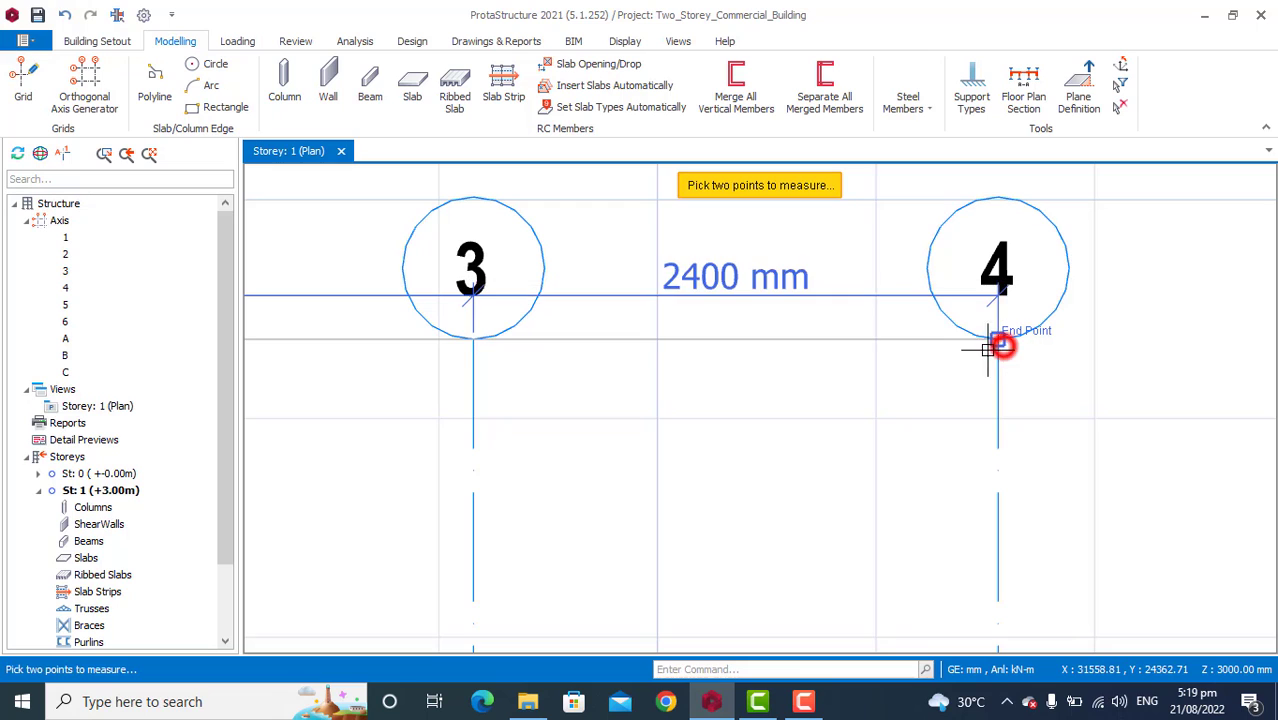
Measure the distance between axes A and B at their ends beside the left-hand grid bubbles.
scroll(916, 336, down, 3)
scroll(382, 304, down, 1)
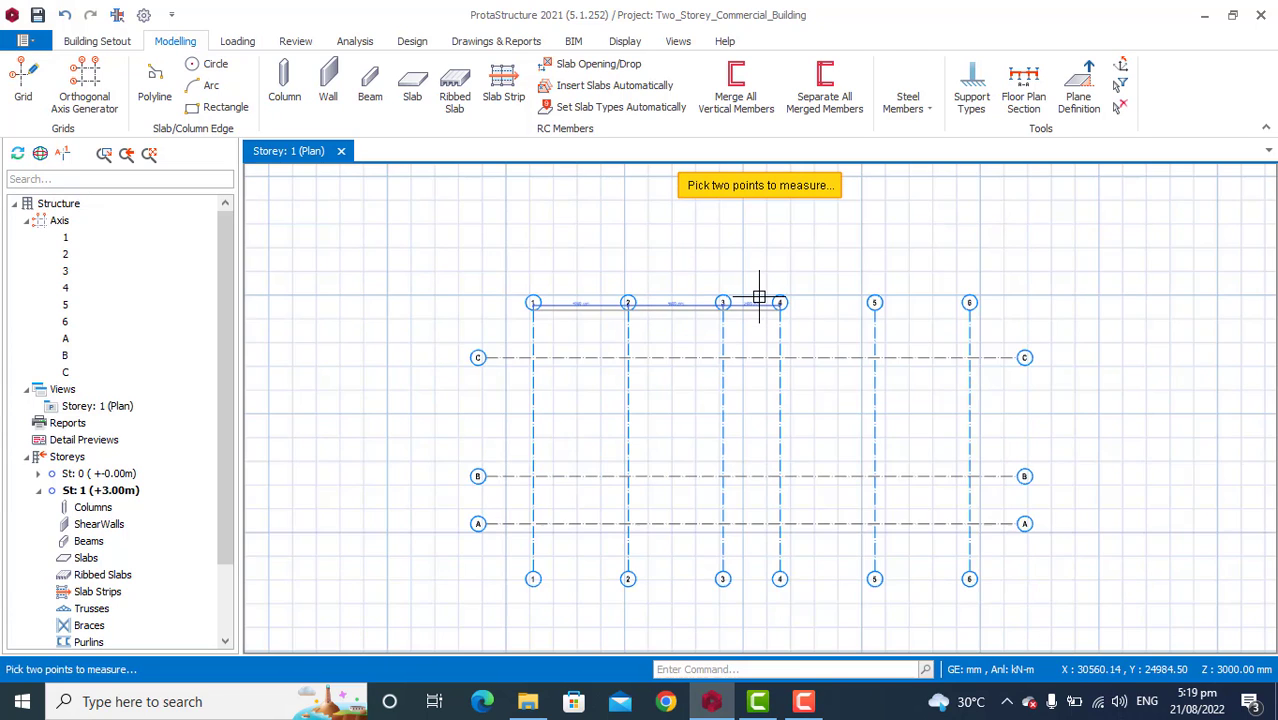
scroll(759, 294, down, 3)
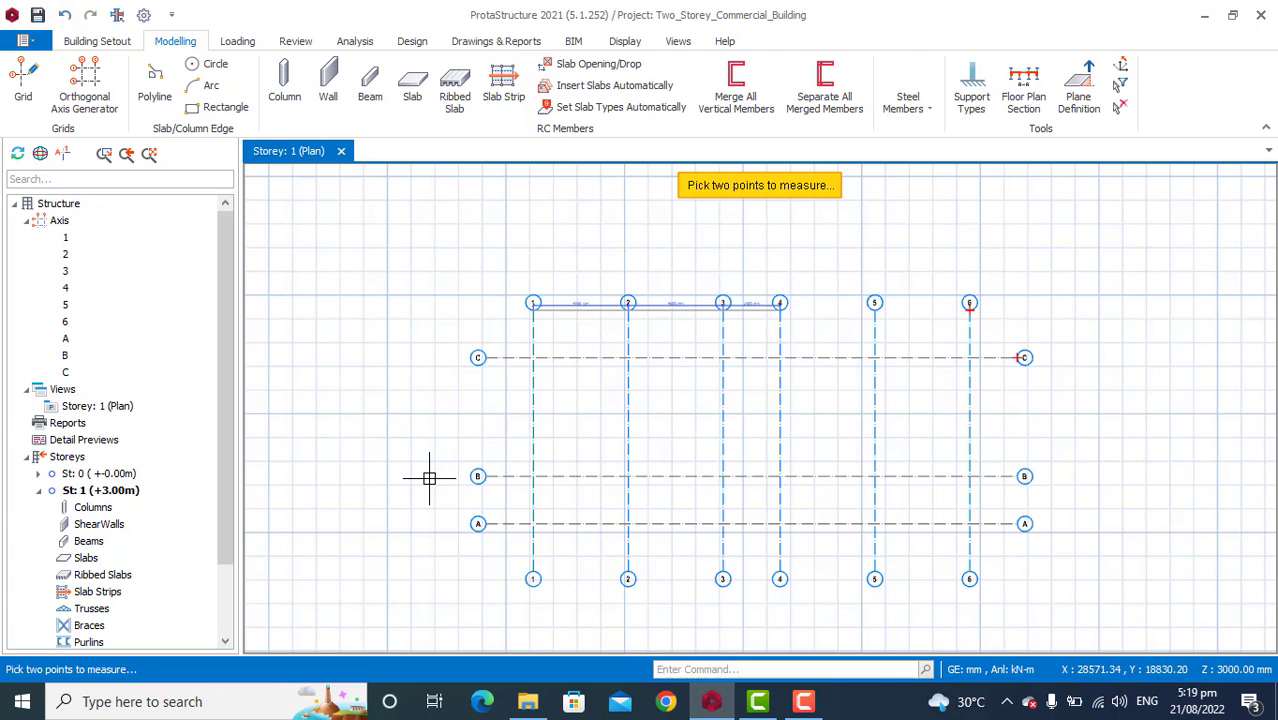
scroll(428, 477, up, 3)
scroll(658, 601, up, 2)
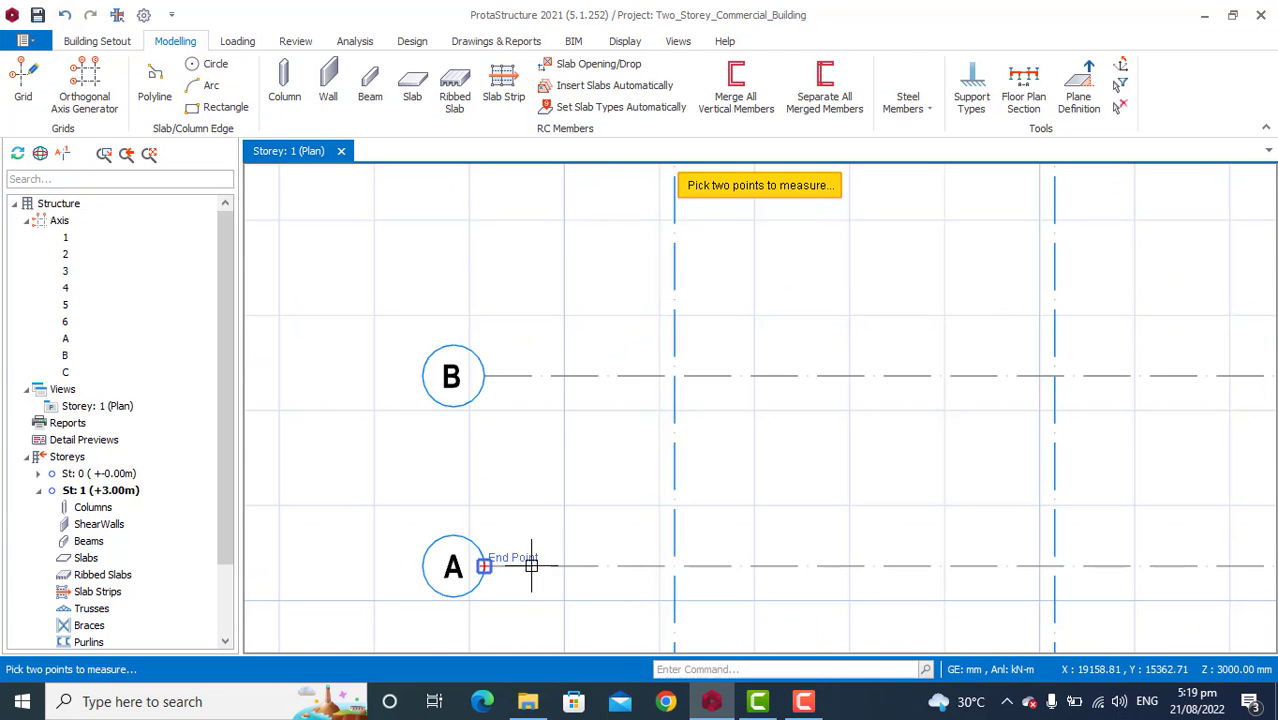
click(486, 566)
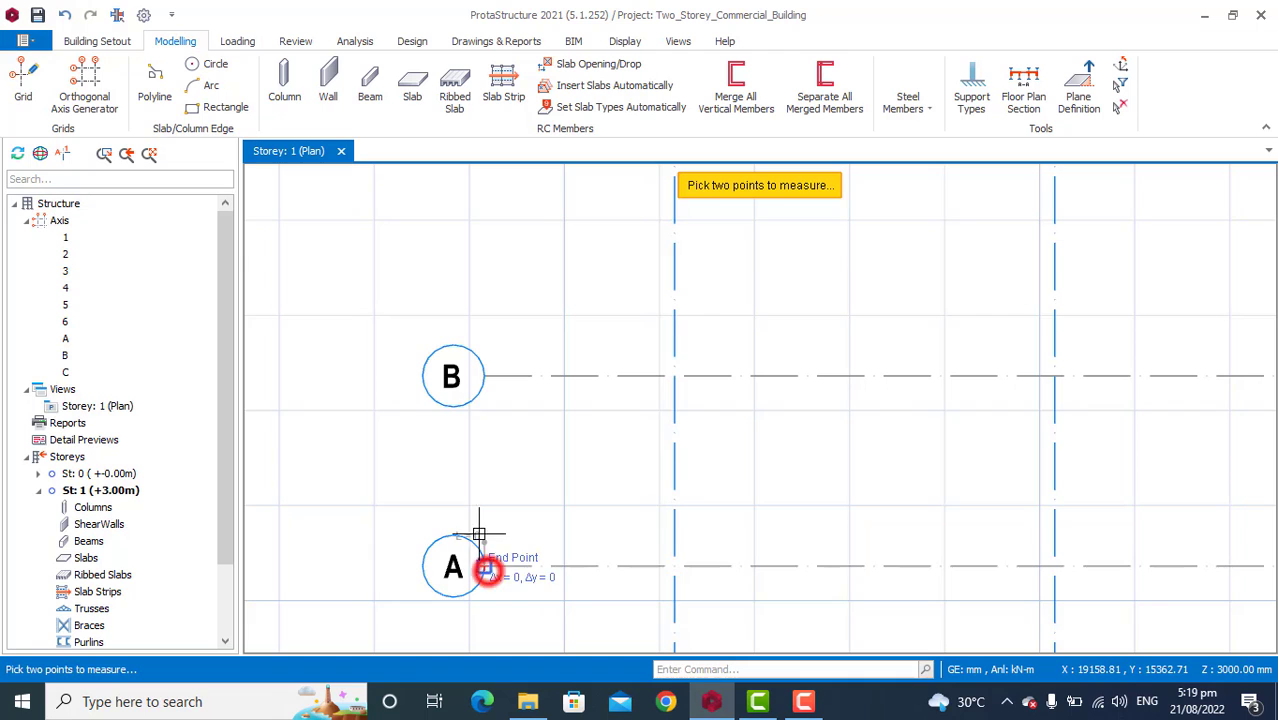
scroll(480, 374, up, 1)
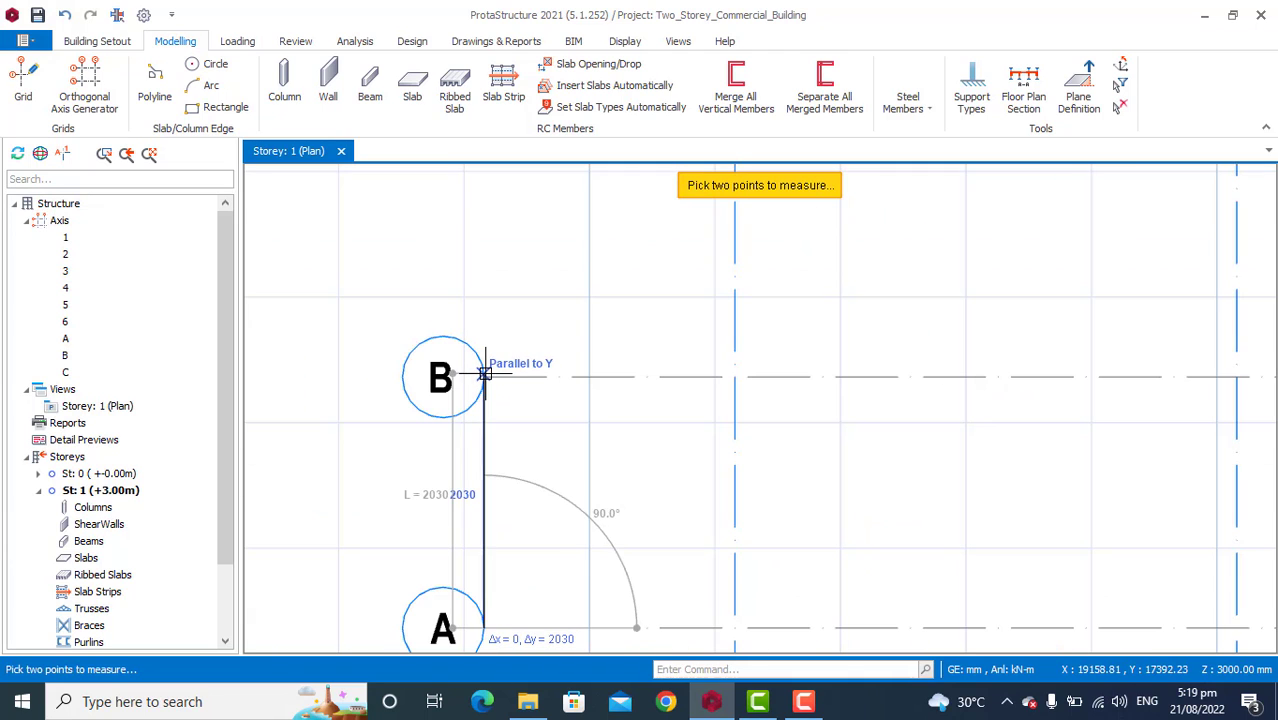
click(485, 378)
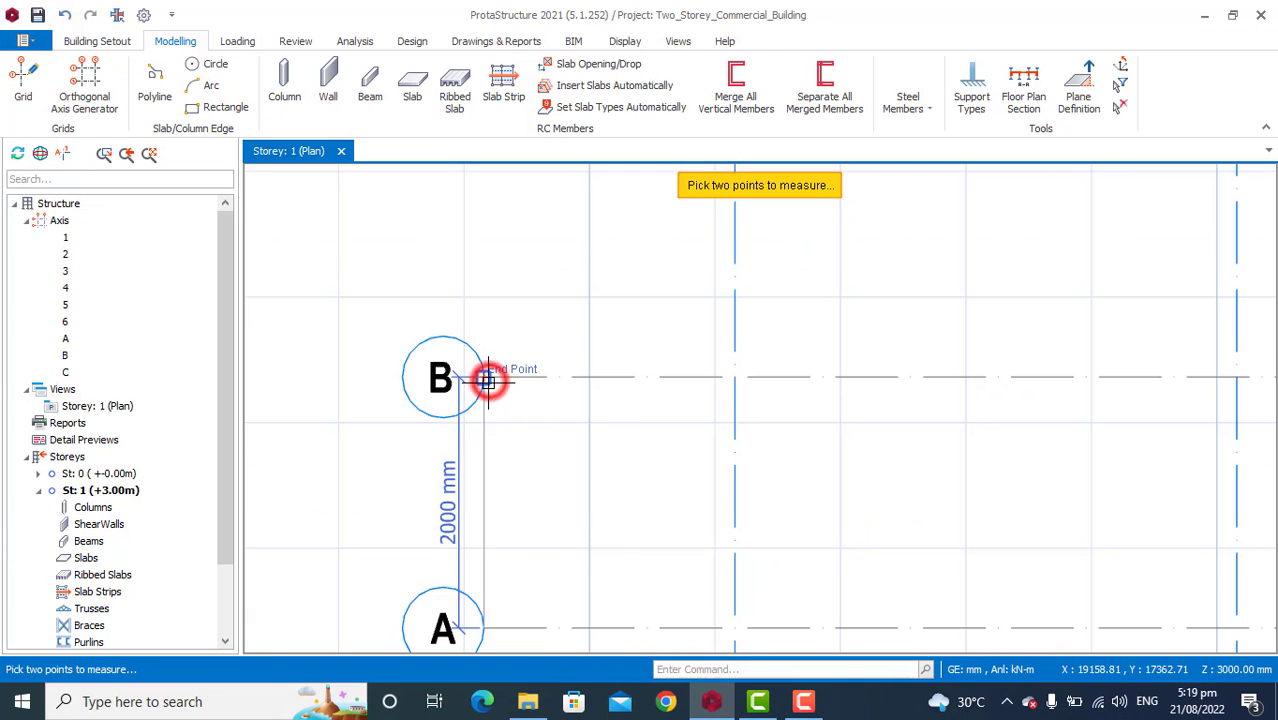
Measure the distance between axes B and C at their ends beside the left-hand grid bubbles.
click(478, 376)
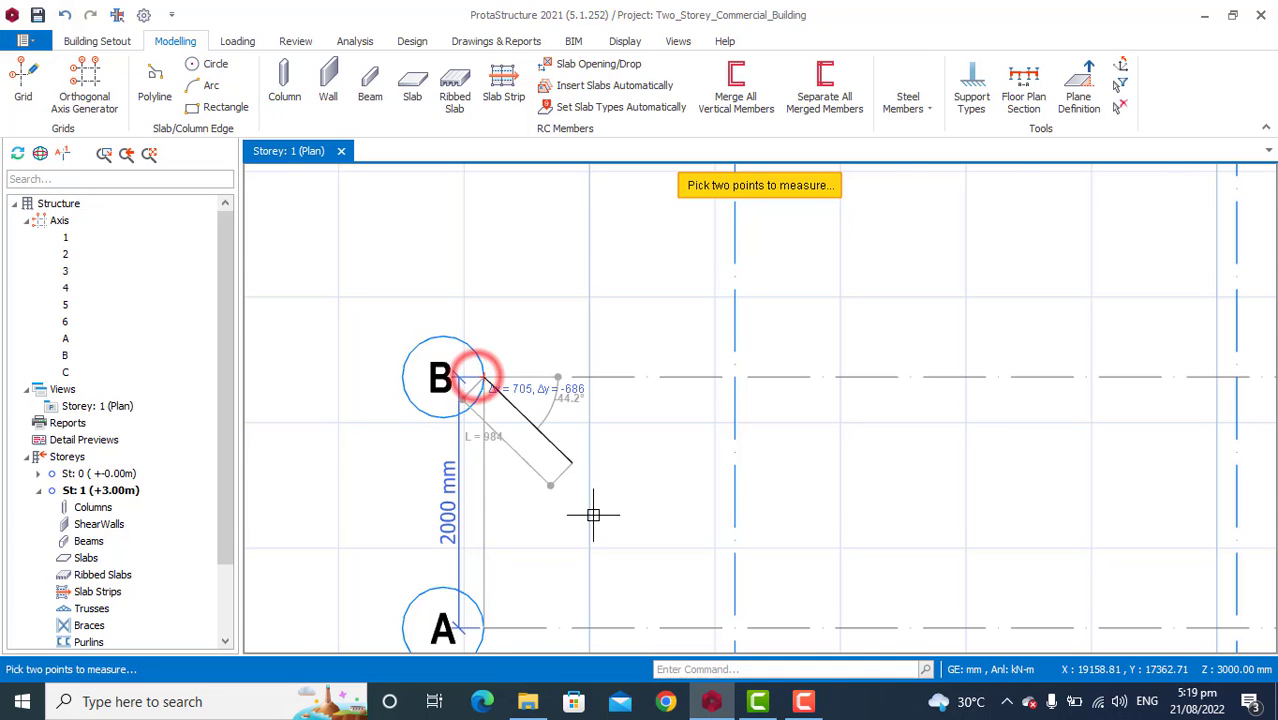
scroll(590, 510, down, 3)
scroll(578, 224, up, 1)
scroll(578, 224, up, 1)
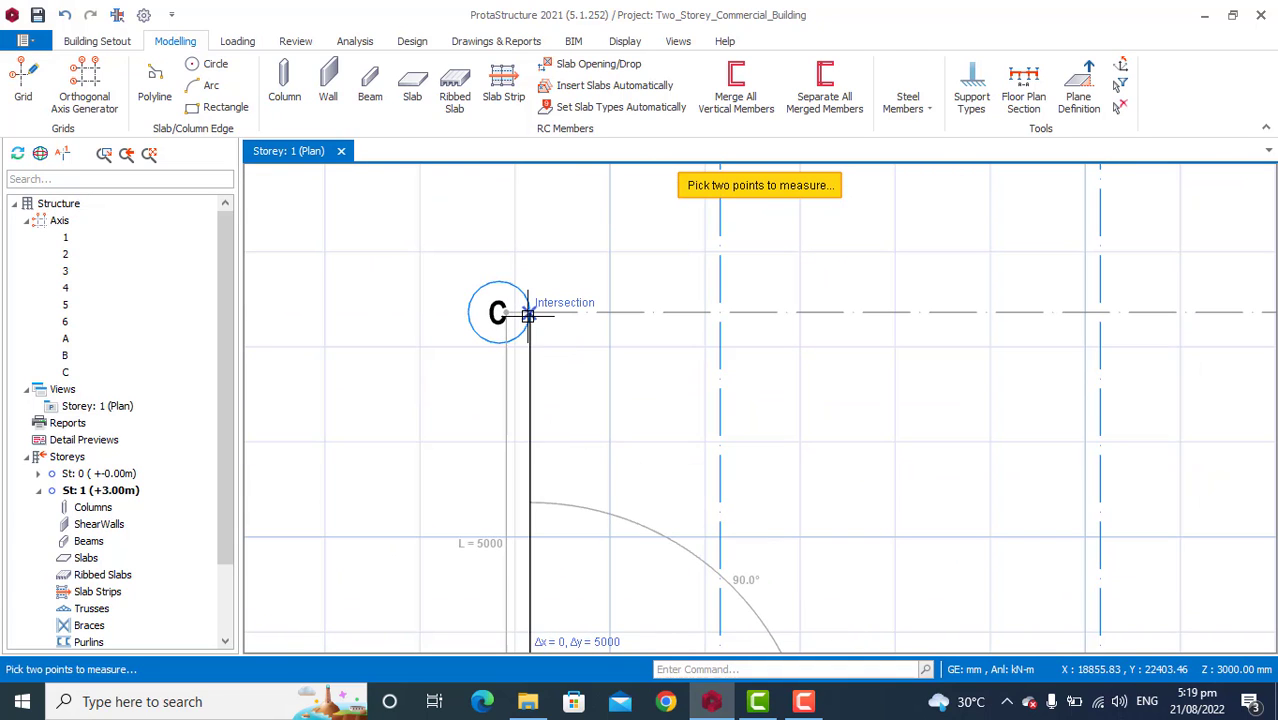
click(529, 313)
scroll(557, 333, down, 4)
scroll(642, 351, up, 3)
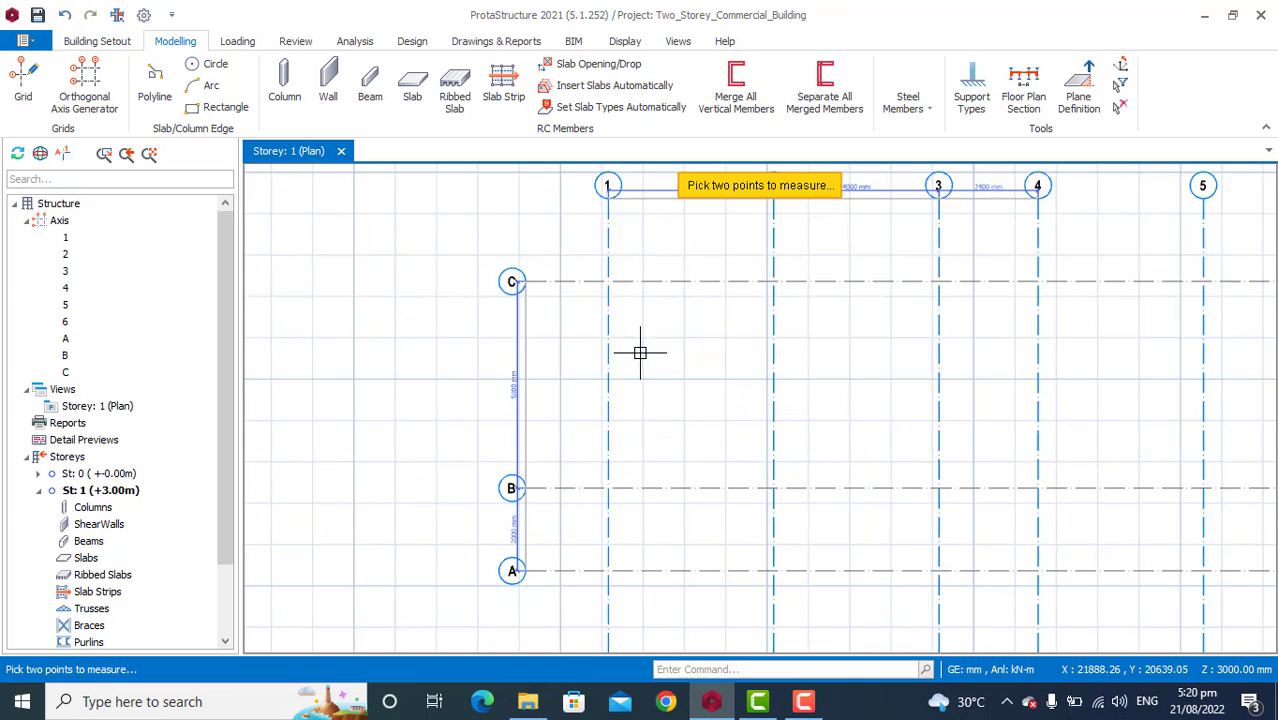
Measure the extension of axis C from its intersection with axis 6 to the grid bubble beyond it.
scroll(579, 465, down, 2)
scroll(518, 360, down, 2)
scroll(522, 214, up, 2)
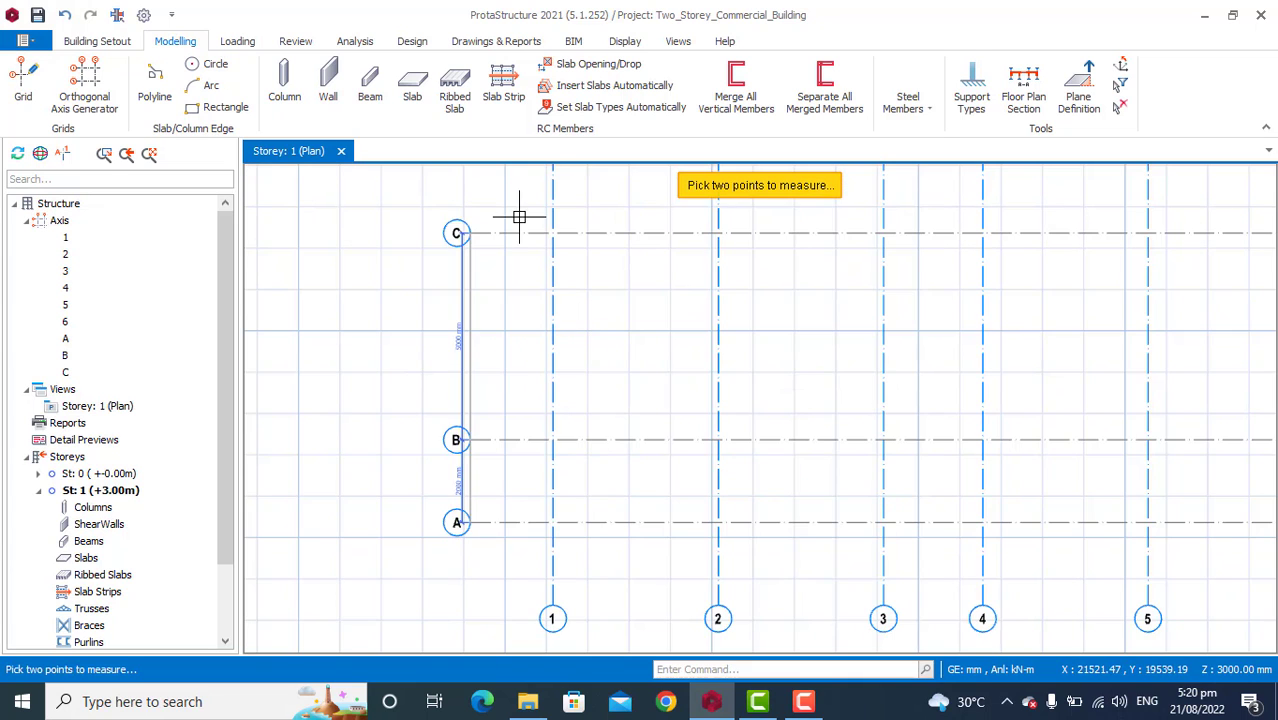
scroll(556, 228, down, 2)
scroll(550, 210, up, 2)
scroll(522, 352, down, 2)
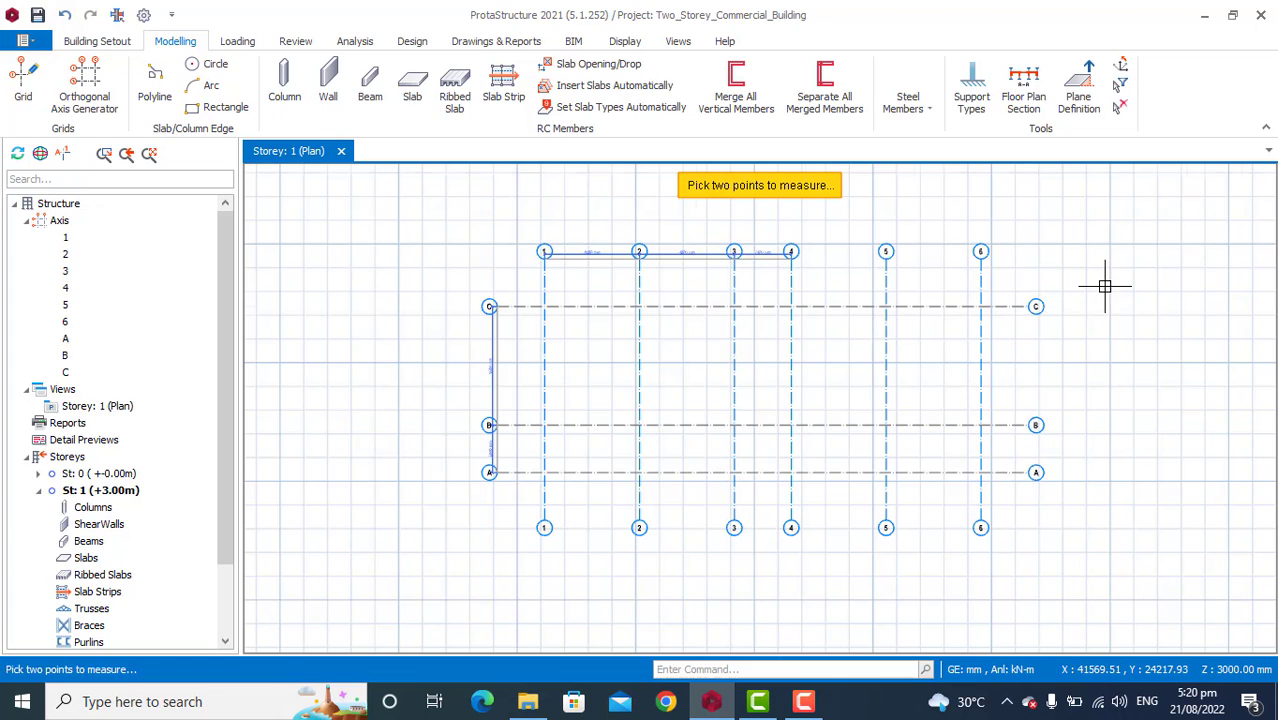
scroll(1082, 300, up, 3)
scroll(1014, 323, down, 2)
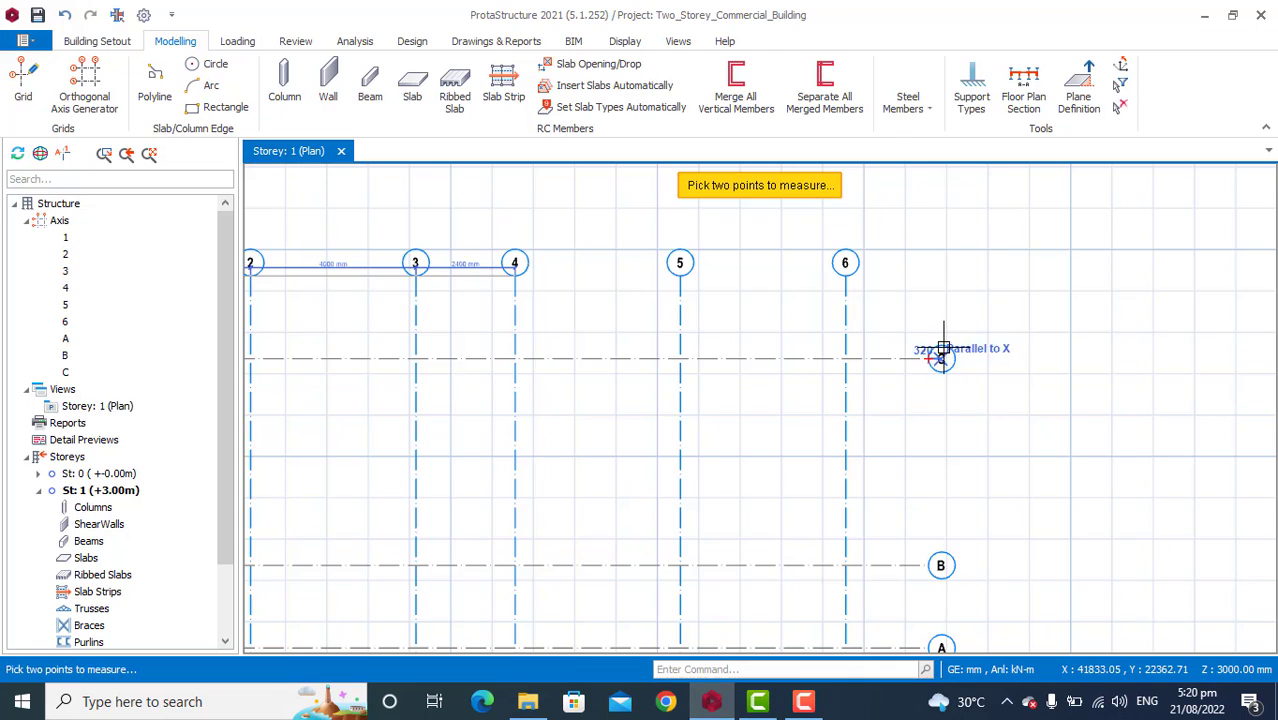
scroll(941, 362, up, 3)
scroll(911, 368, down, 3)
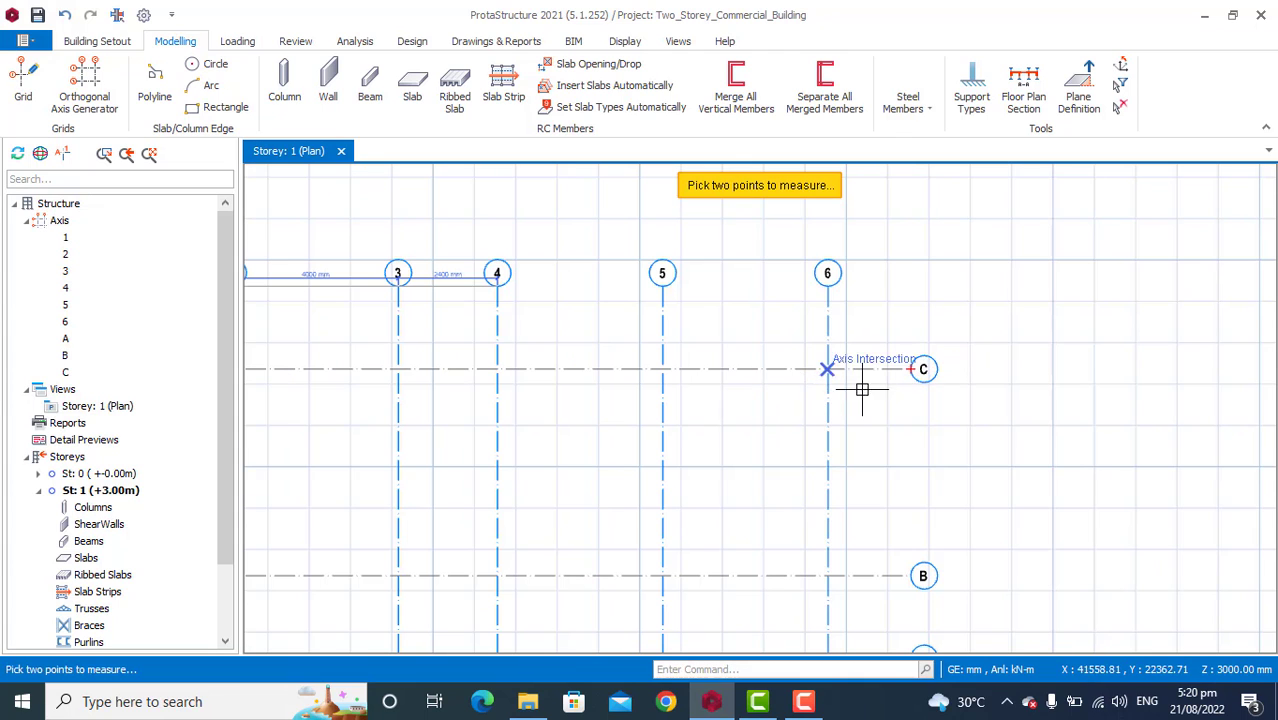
scroll(901, 318, up, 2)
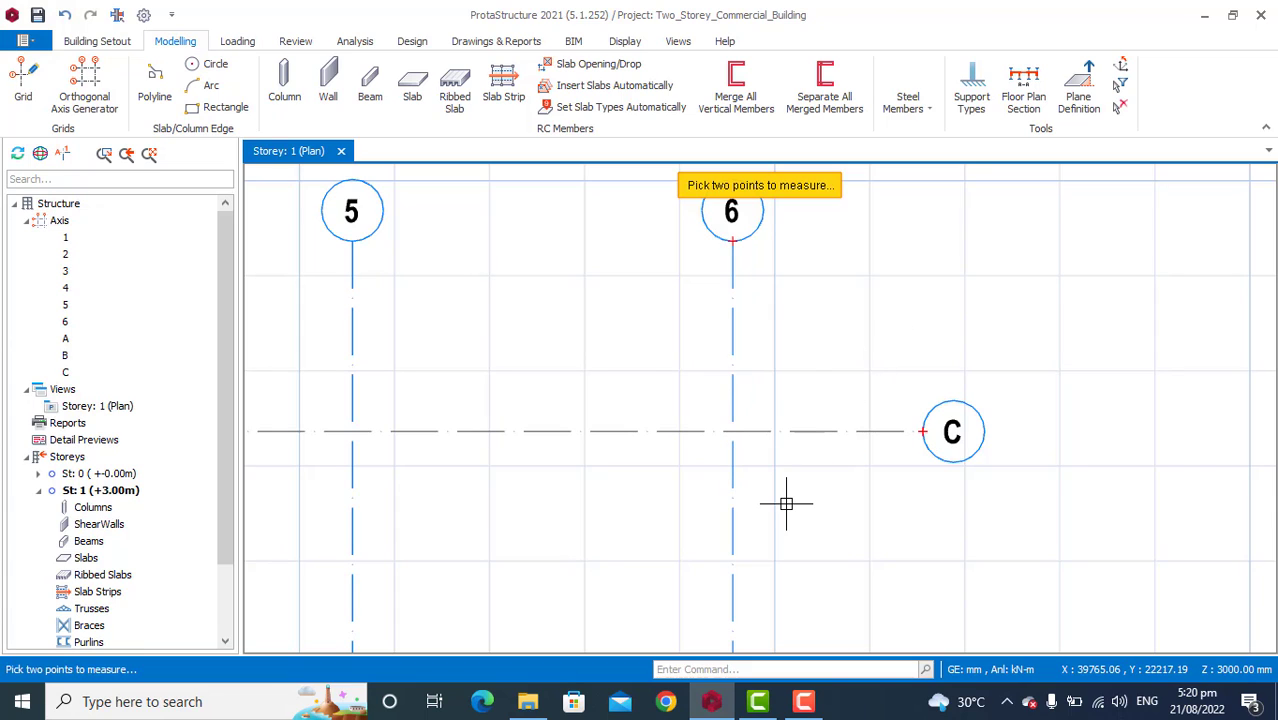
click(733, 432)
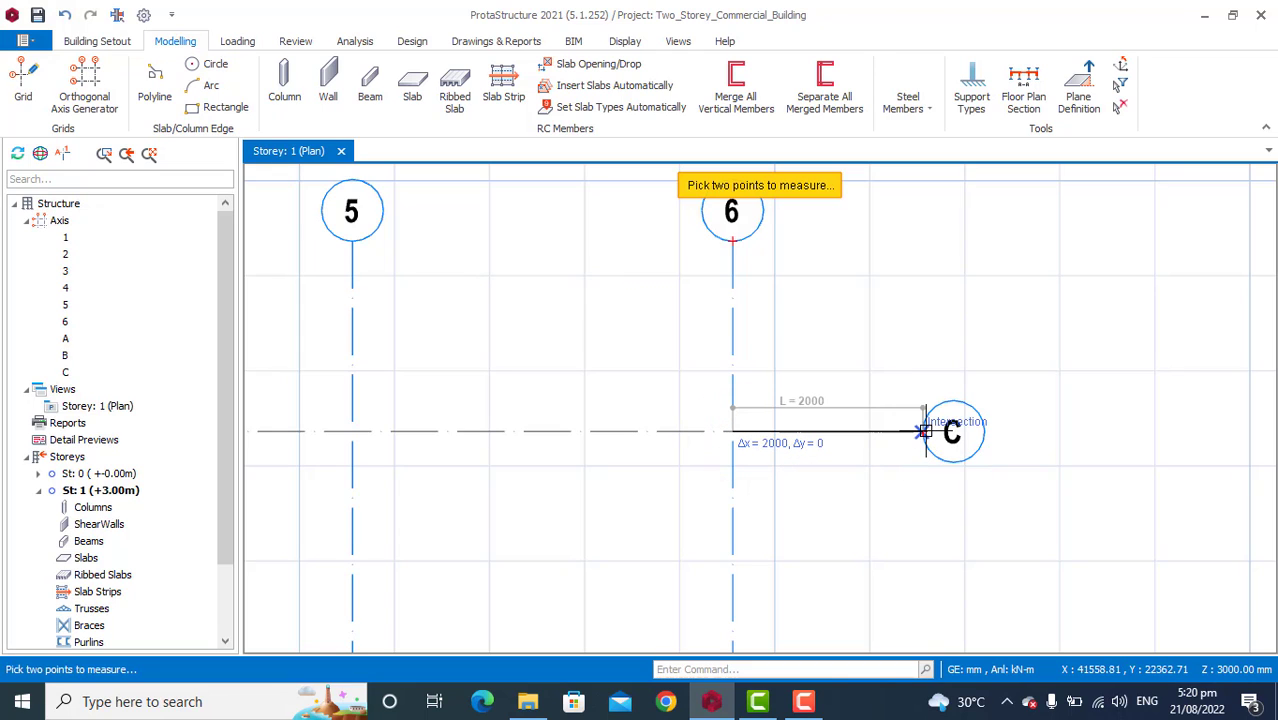
scroll(924, 432, up, 2)
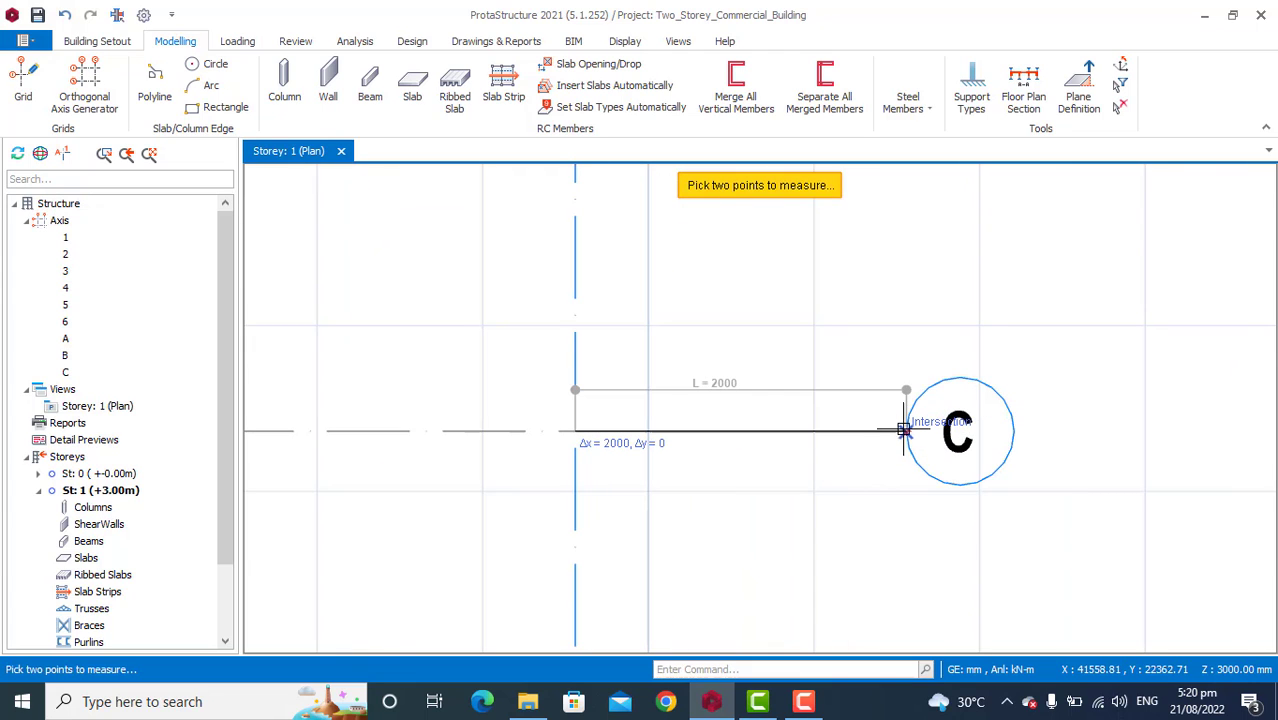
scroll(913, 431, up, 1)
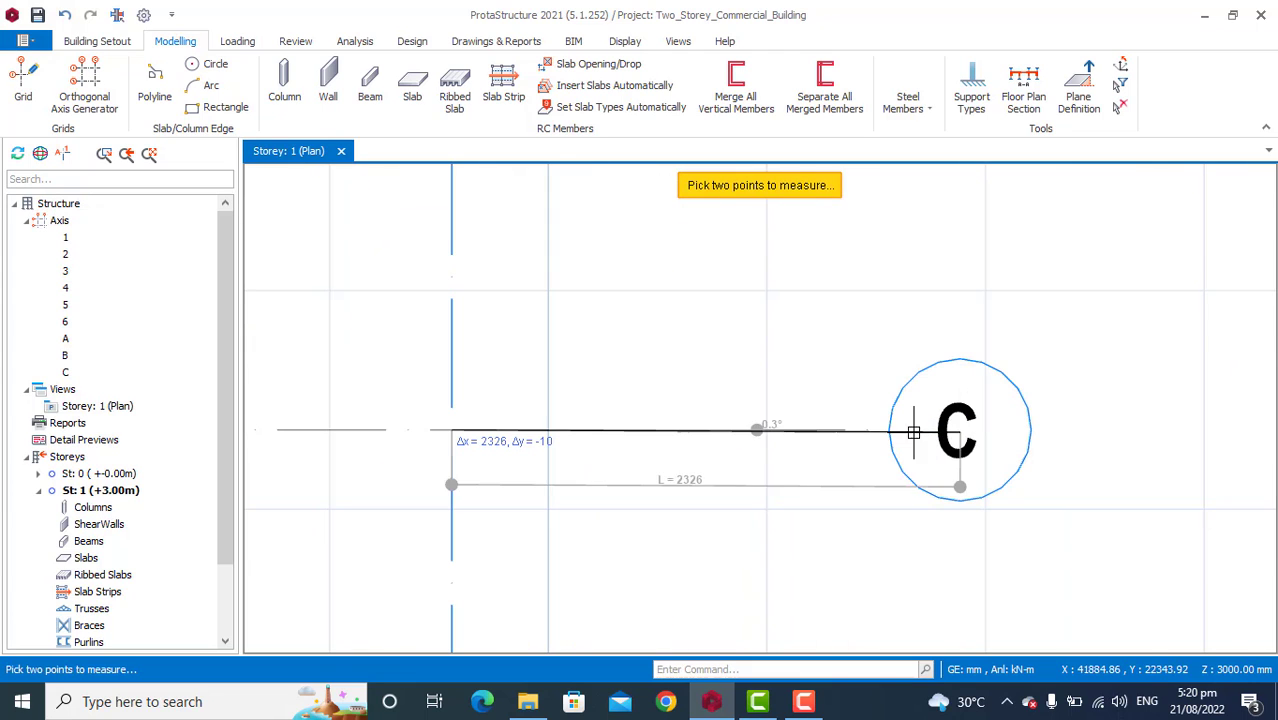
scroll(830, 475, down, 1)
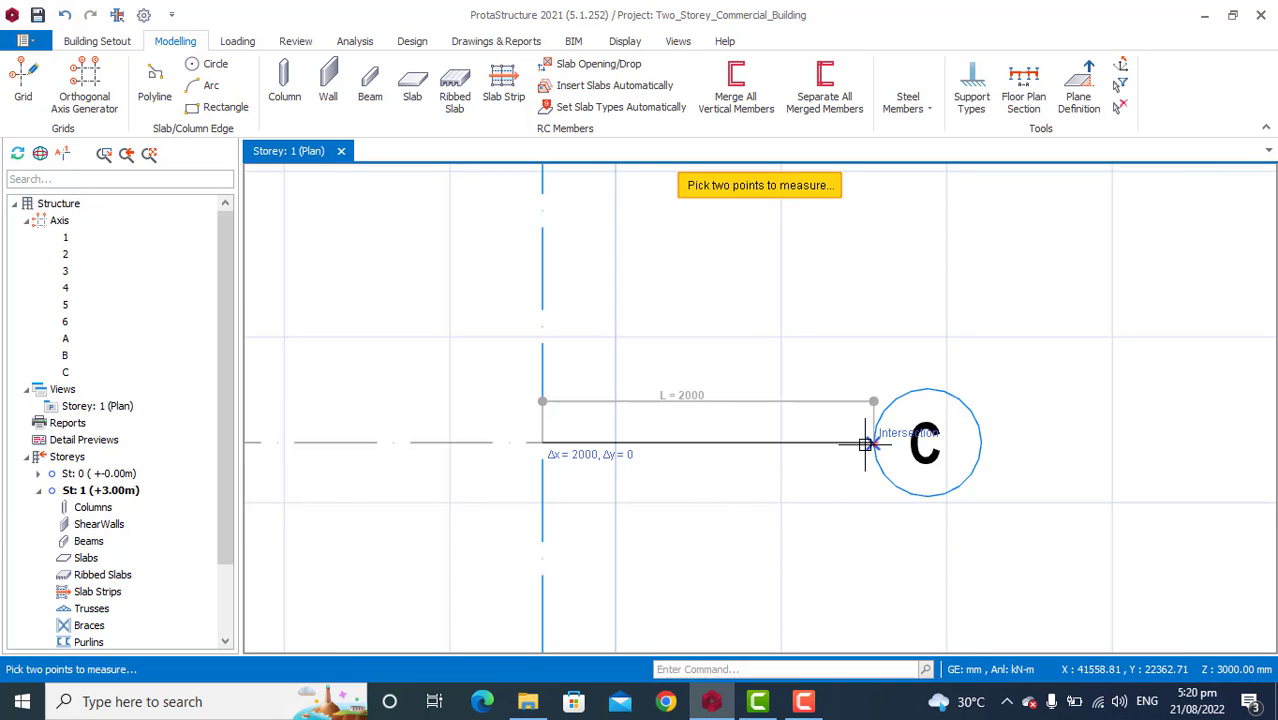
click(865, 443)
Measure the extension of axis 5 from its intersection with axis C up to its upper grid bubble.
scroll(904, 408, down, 1)
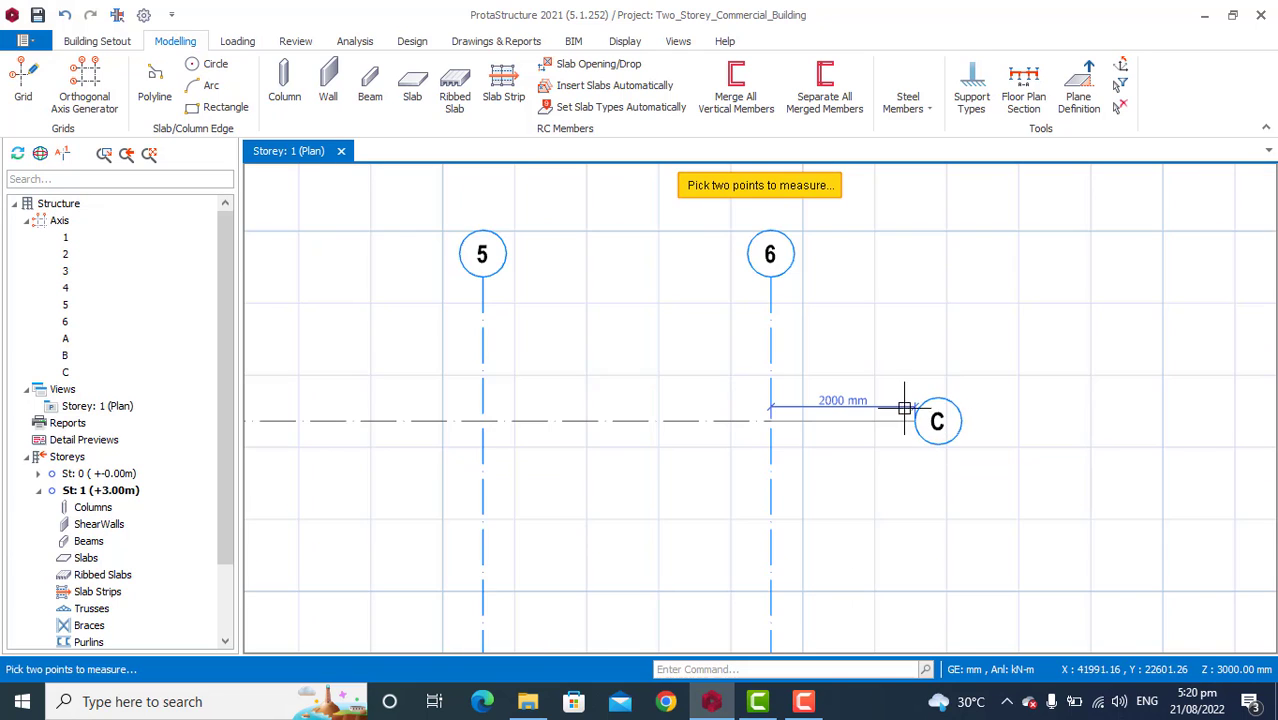
scroll(904, 408, down, 1)
scroll(735, 400, up, 2)
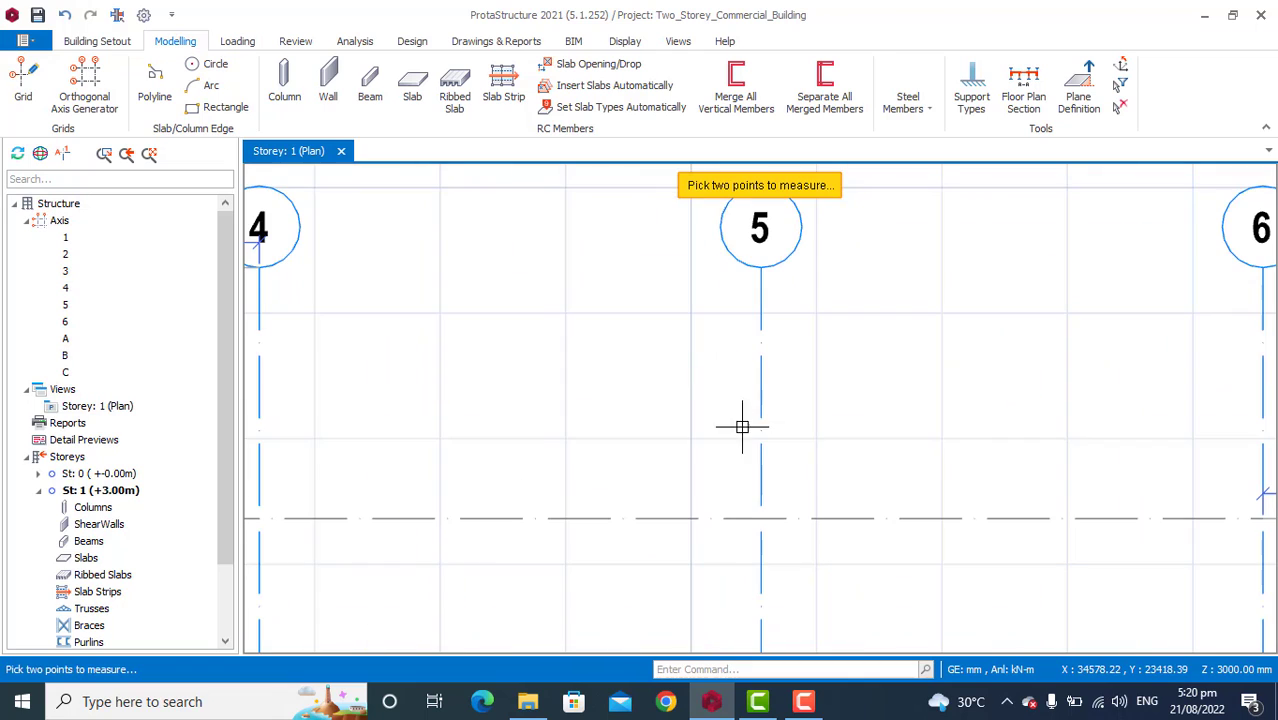
click(759, 518)
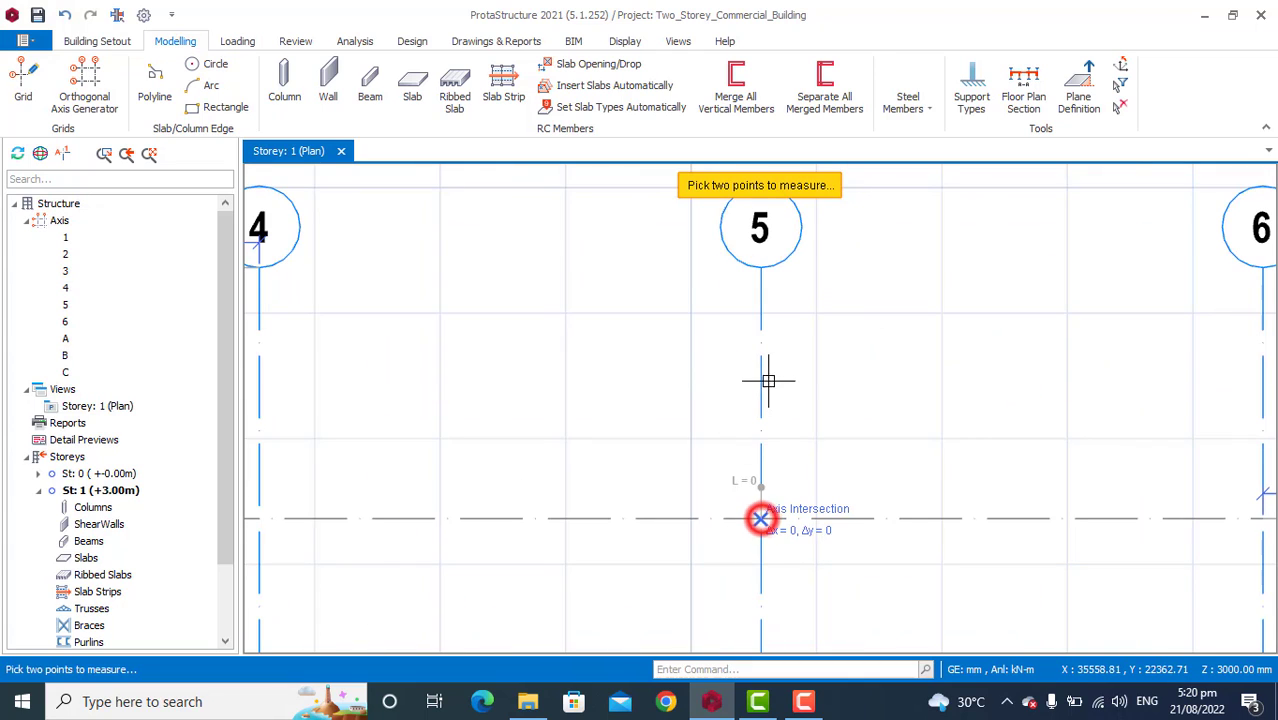
click(760, 267)
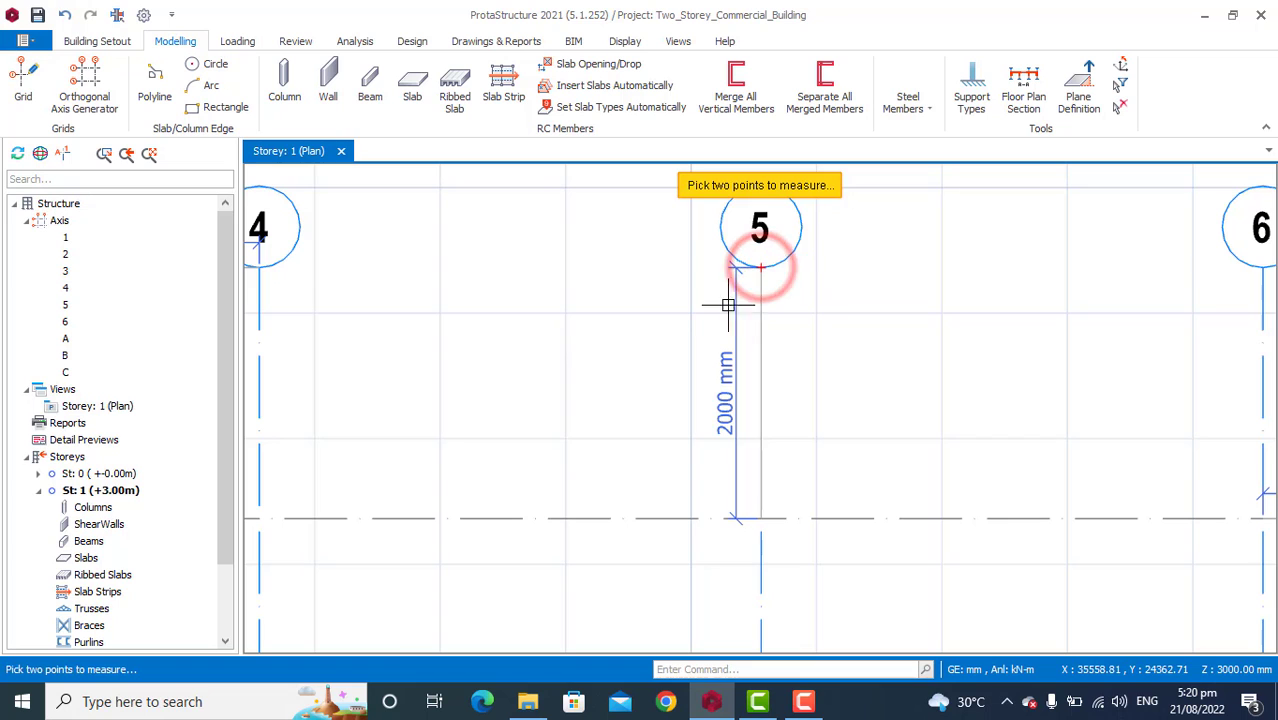
Examine the complete grid of axes 1 to 6 and A to C together with the measured spacings and extensions.
scroll(839, 343, down, 3)
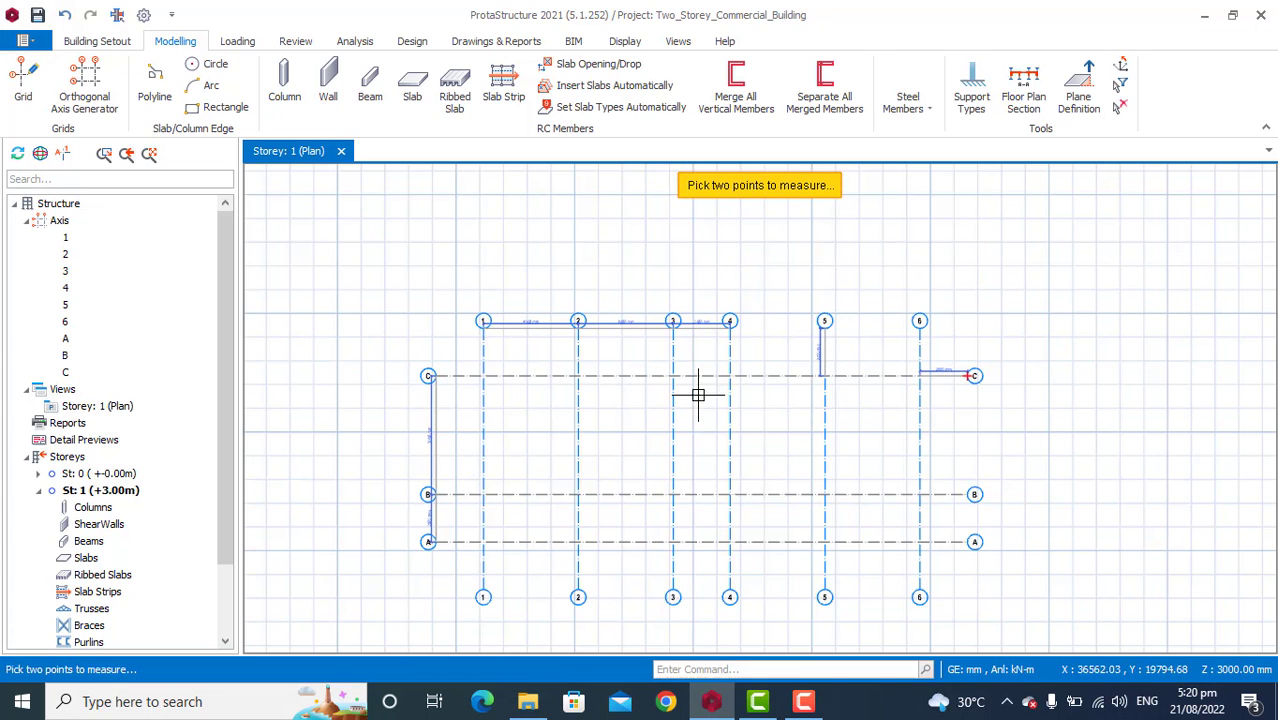
scroll(696, 471, up, 2)
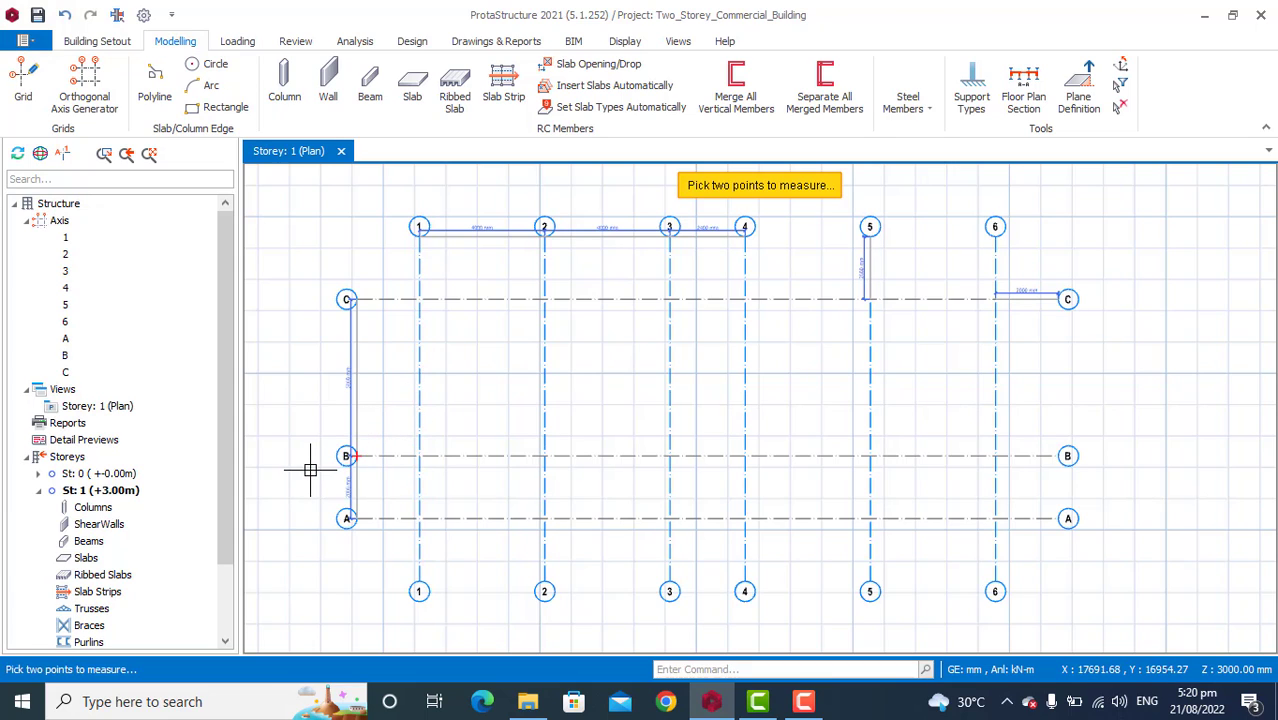
scroll(331, 337, up, 2)
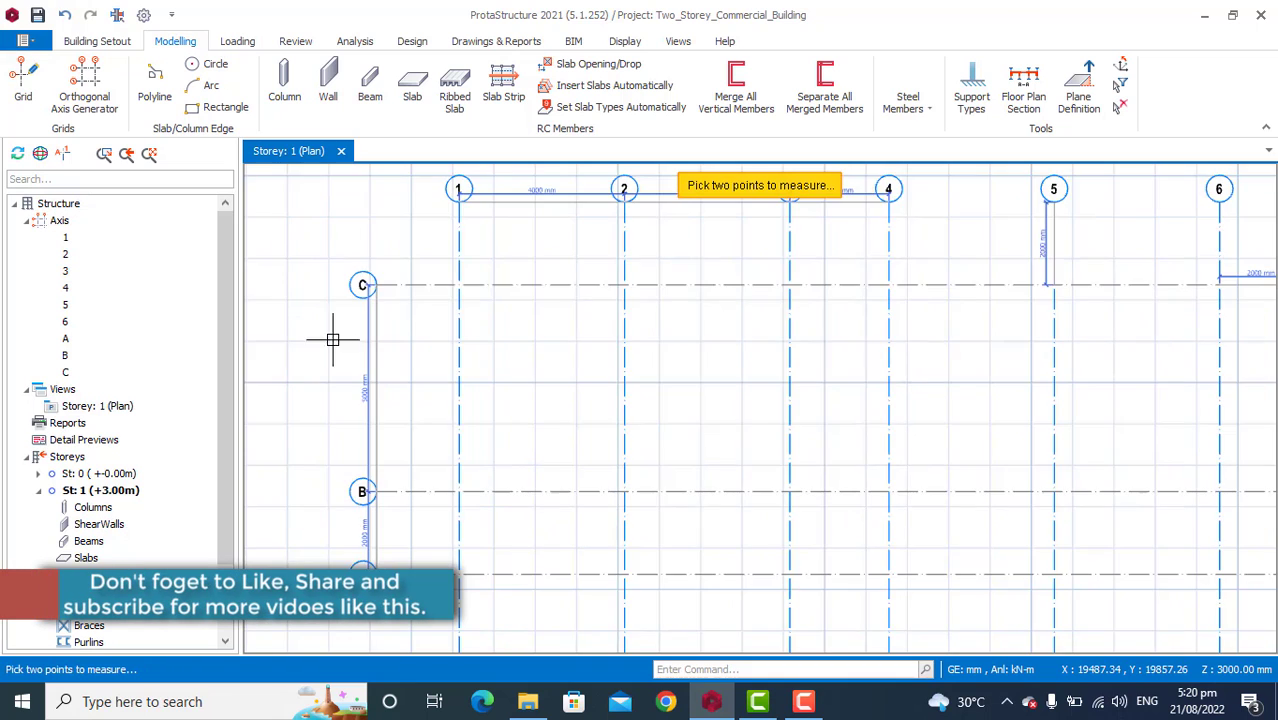
scroll(693, 260, down, 3)
scroll(822, 320, down, 2)
scroll(827, 314, up, 2)
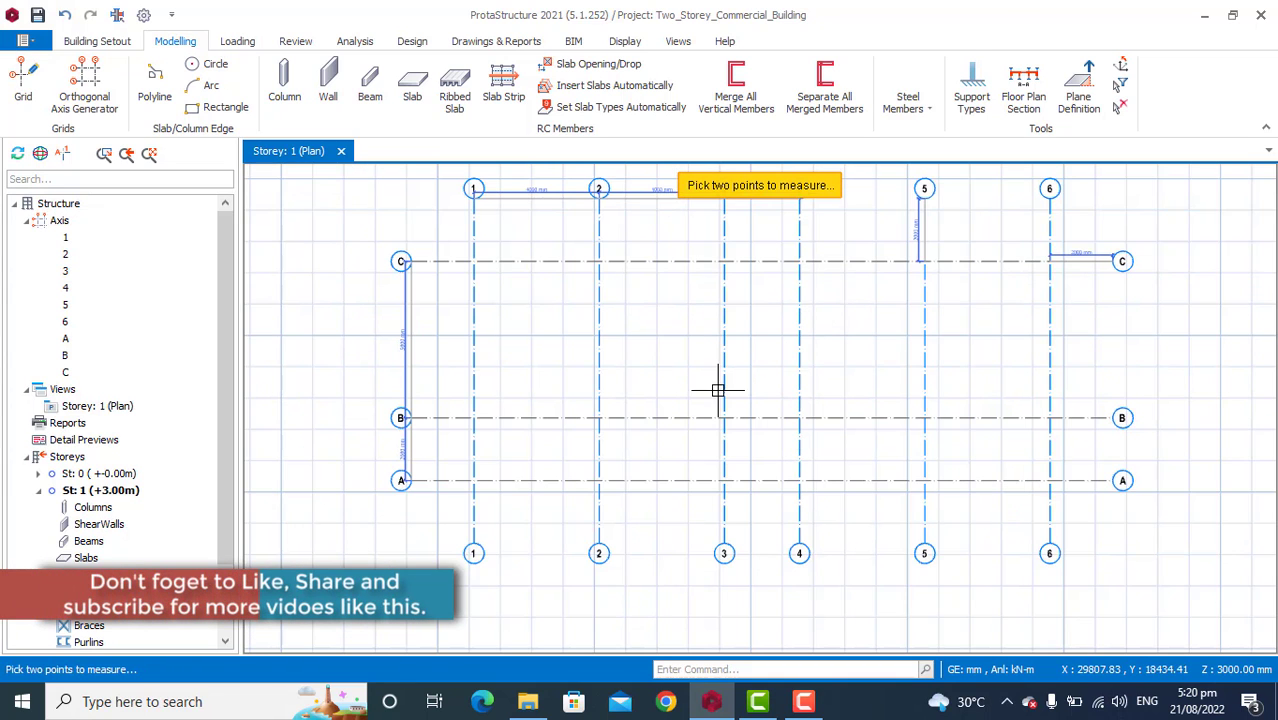
scroll(719, 378, down, 1)
scroll(778, 285, up, 2)
scroll(712, 340, down, 2)
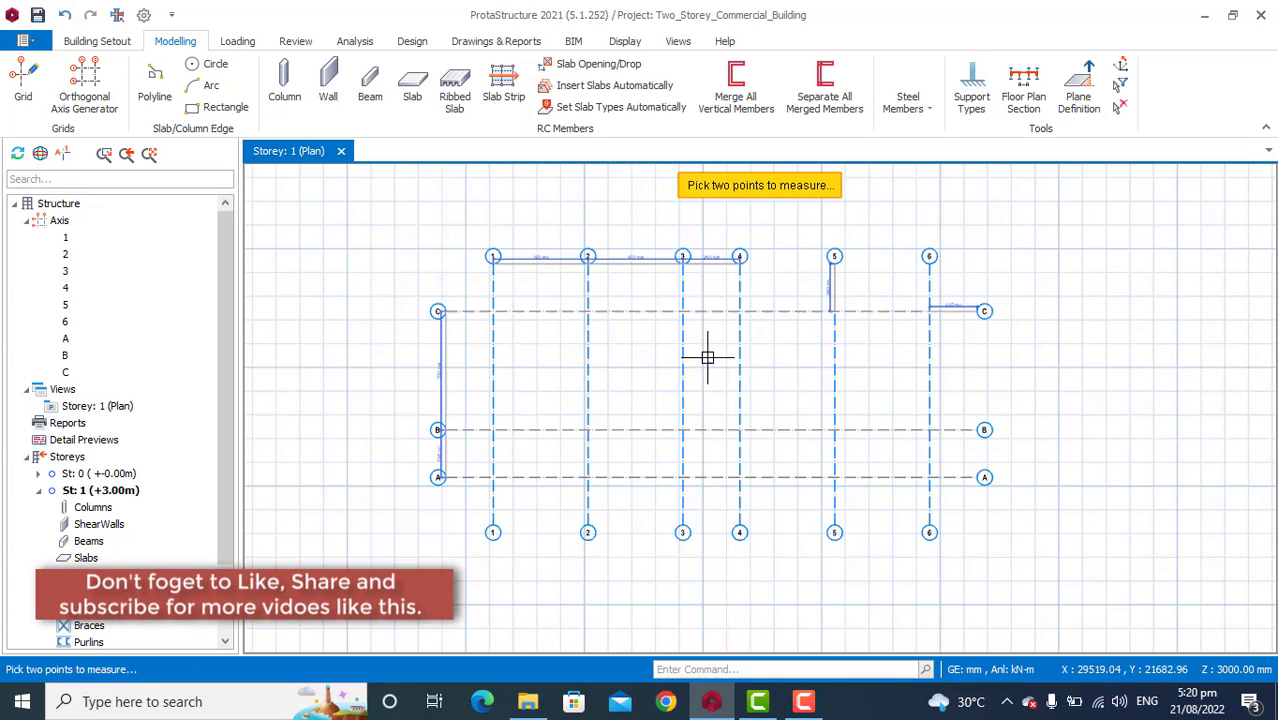
scroll(765, 374, up, 1)
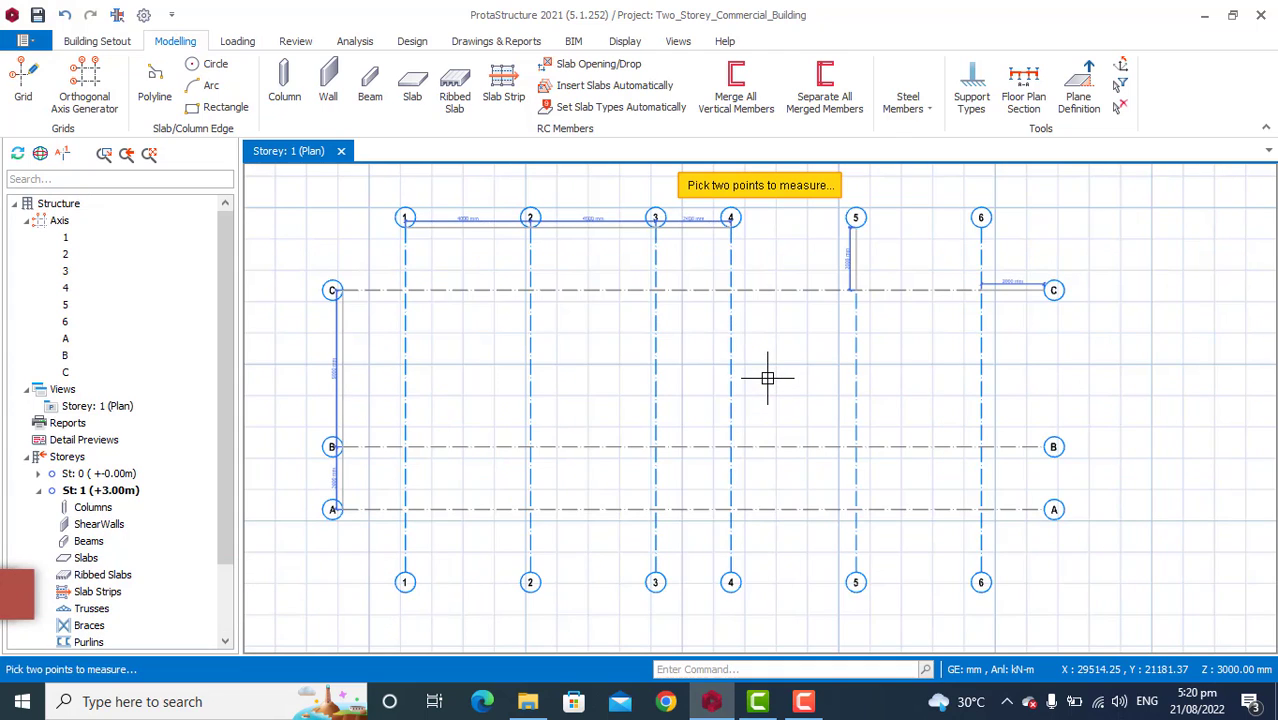
scroll(767, 379, down, 1)
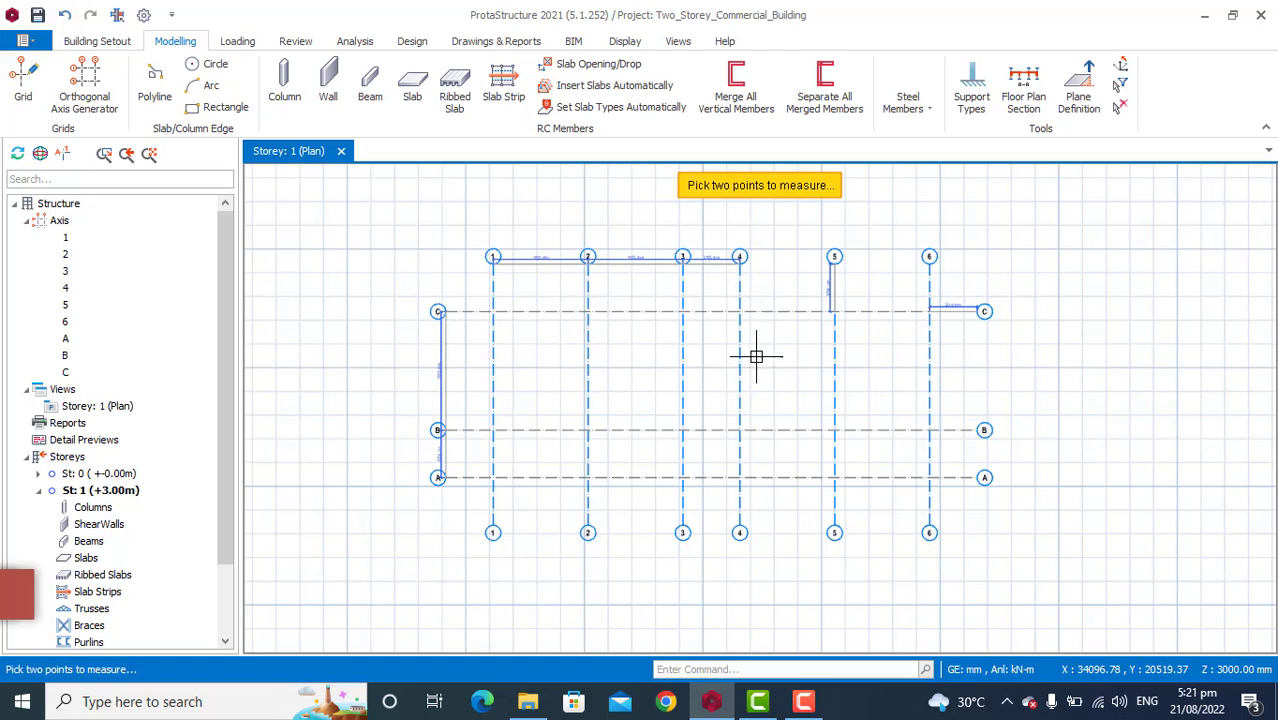
scroll(630, 378, up, 1)
scroll(640, 390, down, 1)
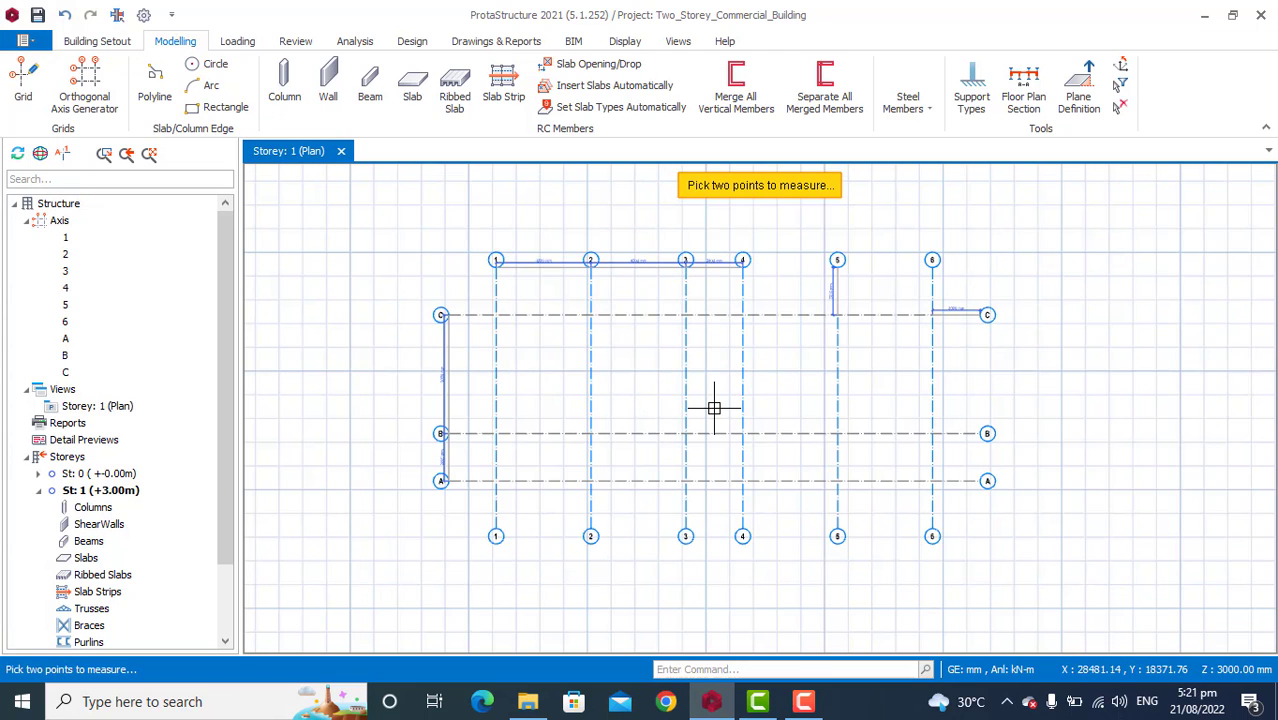
scroll(790, 420, up, 1)
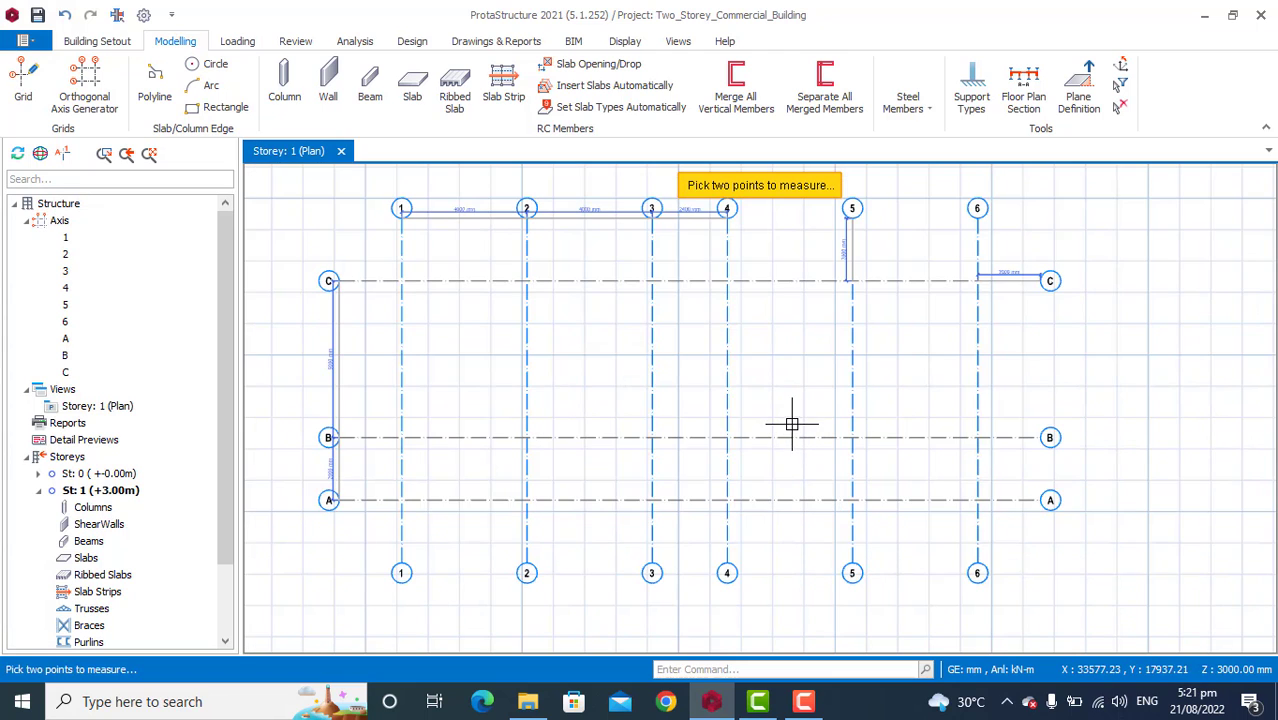